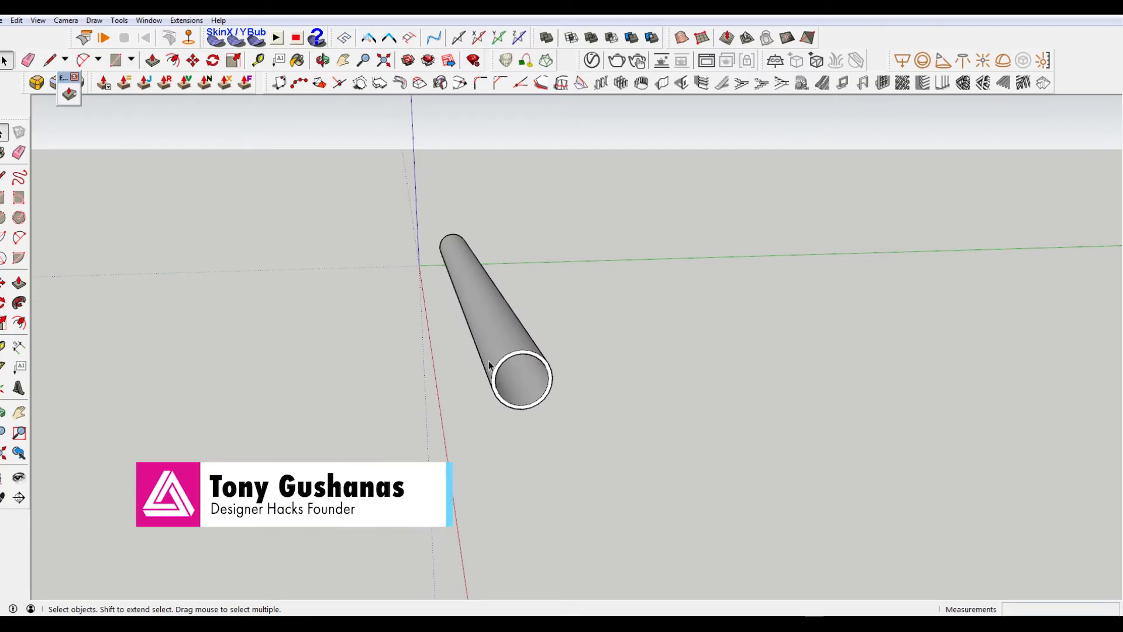
Group the whole pipe into a single object
{"action": "middle_click_drag", "start_coordinate": [480, 401], "coordinate": [614, 387]}
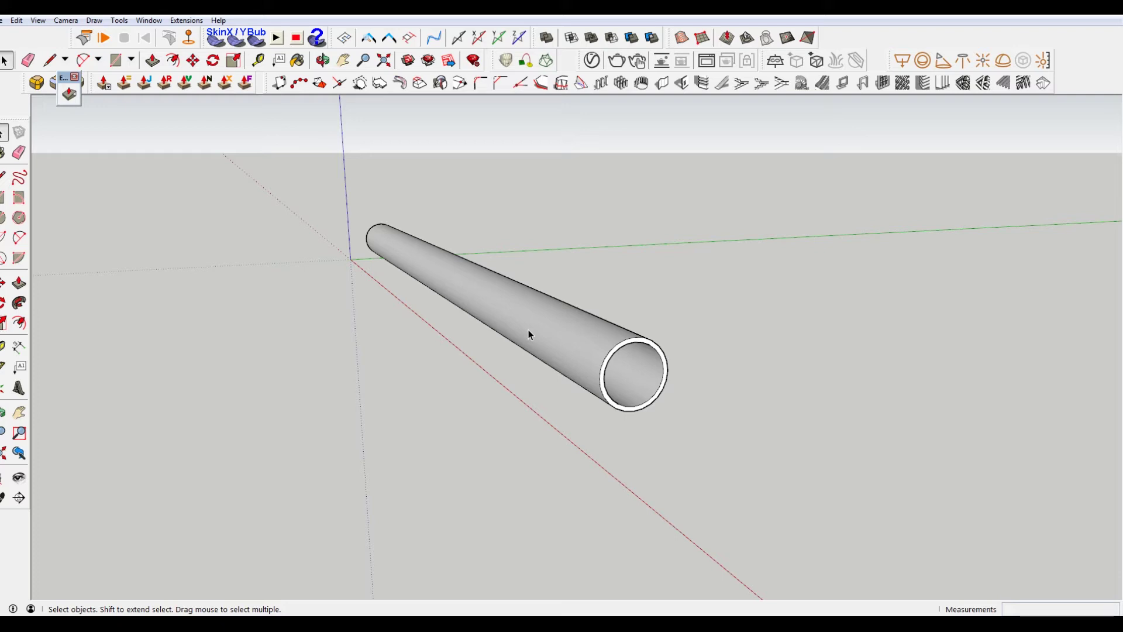
{"action": "mouse_move", "coordinate": [504, 286]}
{"action": "middle_mouse_down"}
{"action": "mouse_move", "coordinate": [494, 283]}
{"action": "mouse_move", "coordinate": [626, 326]}
{"action": "mouse_move", "coordinate": [622, 284]}
{"action": "mouse_move", "coordinate": [588, 284]}
{"action": "mouse_move", "coordinate": [632, 246]}
{"action": "middle_mouse_up"}
{"action": "scroll", "coordinate": [637, 263], "scroll_direction": "down", "scroll_amount": 3}
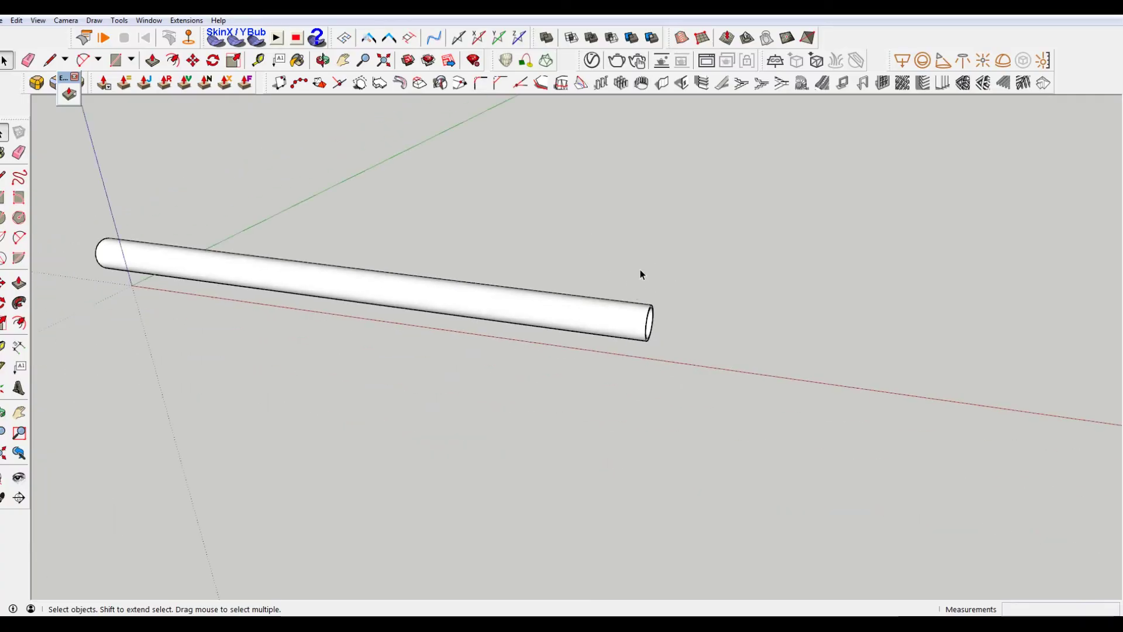
{"action": "triple_click", "coordinate": [614, 320]}
{"action": "right_click", "coordinate": [613, 319]}
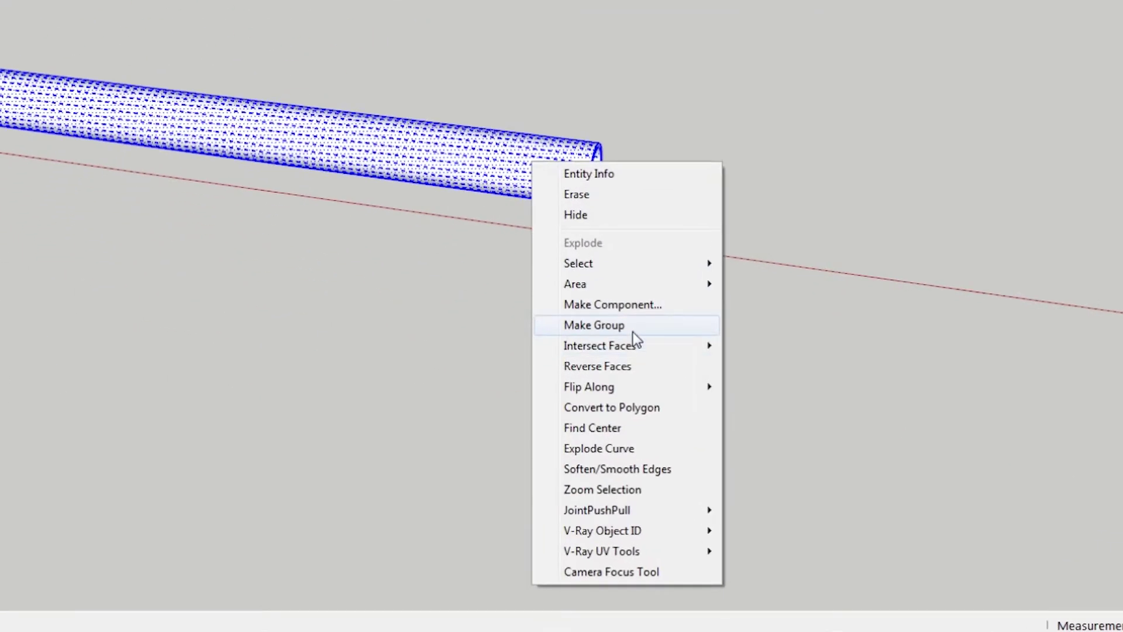
{"action": "left_click", "coordinate": [675, 426]}
Draw a rectangle right of the pipe and pull it up into a box
{"action": "key", "text": "r"}
{"action": "left_click", "coordinate": [860, 312]}
{"action": "left_click", "coordinate": [731, 381]}
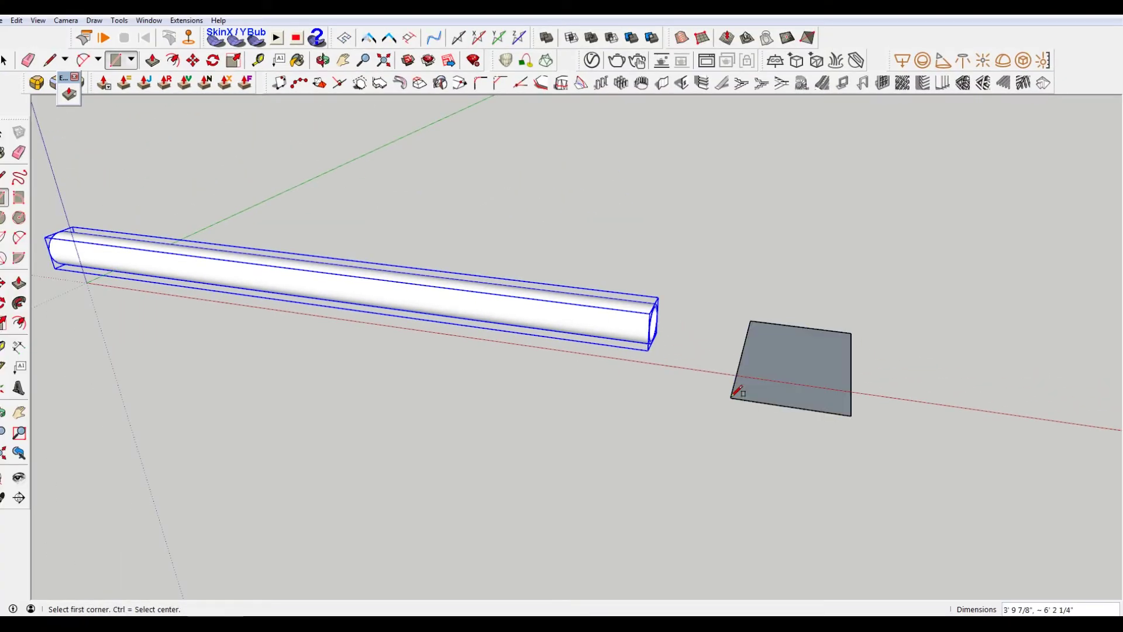
{"action": "key", "text": "p"}
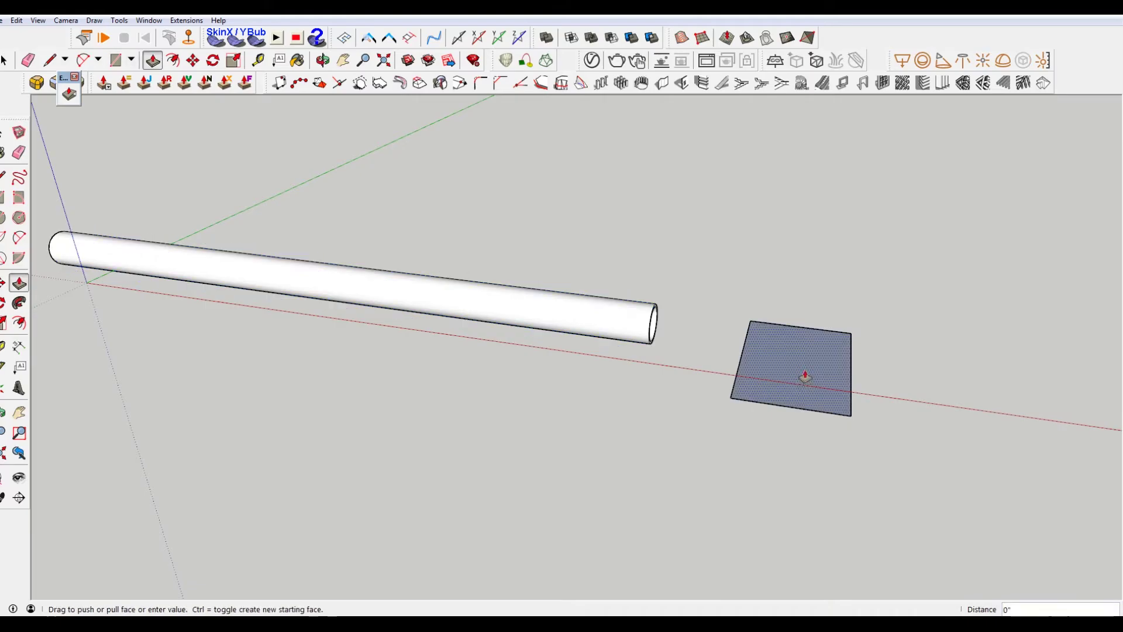
{"action": "left_click_drag", "start_coordinate": [805, 378], "coordinate": [737, 316]}
{"action": "middle_click_drag", "start_coordinate": [737, 316], "coordinate": [823, 266]}
Tilt the box's left face 15° about its bottom corner into a wedge
{"action": "key", "text": "q"}
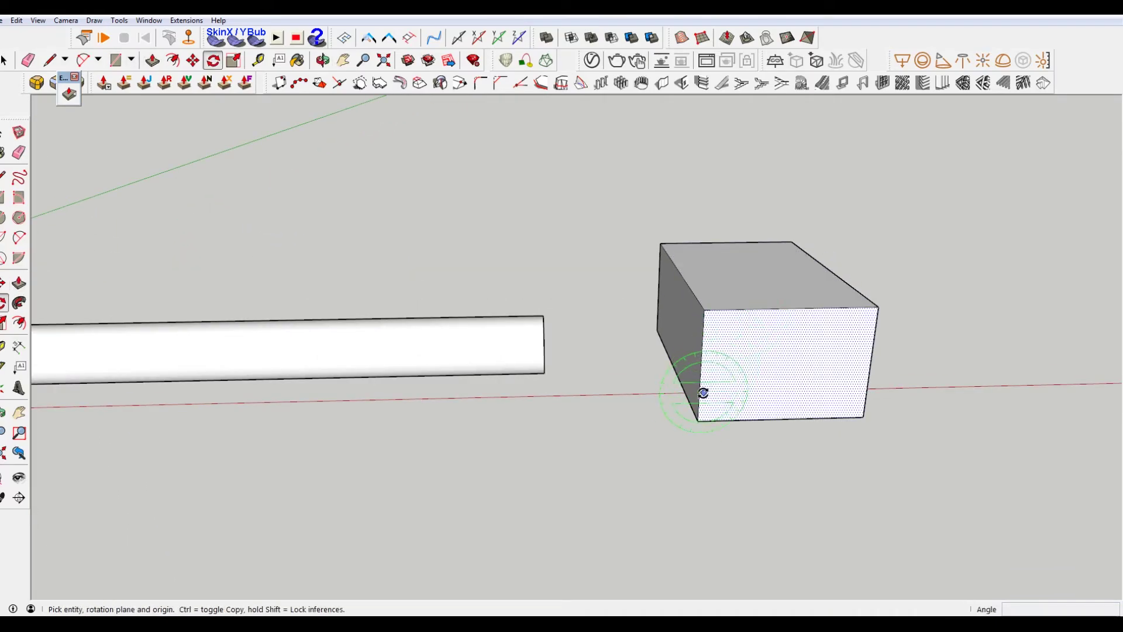
{"action": "key", "text": "space"}
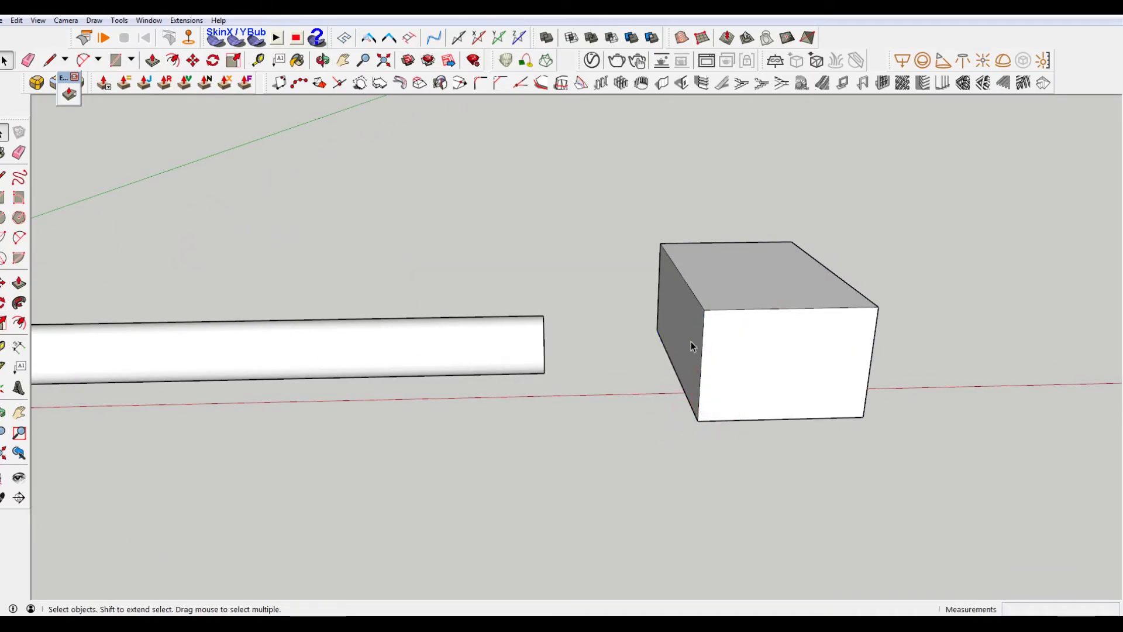
{"action": "left_click", "coordinate": [692, 336]}
{"action": "key", "text": "q"}
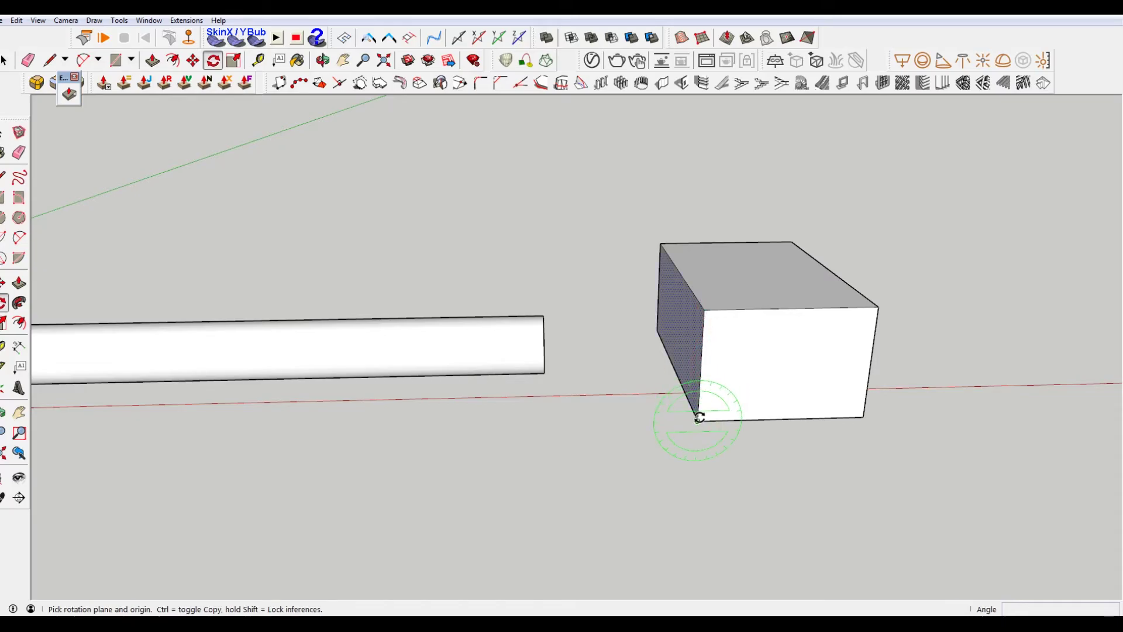
{"action": "left_click", "coordinate": [697, 421]}
{"action": "left_click", "coordinate": [704, 311]}
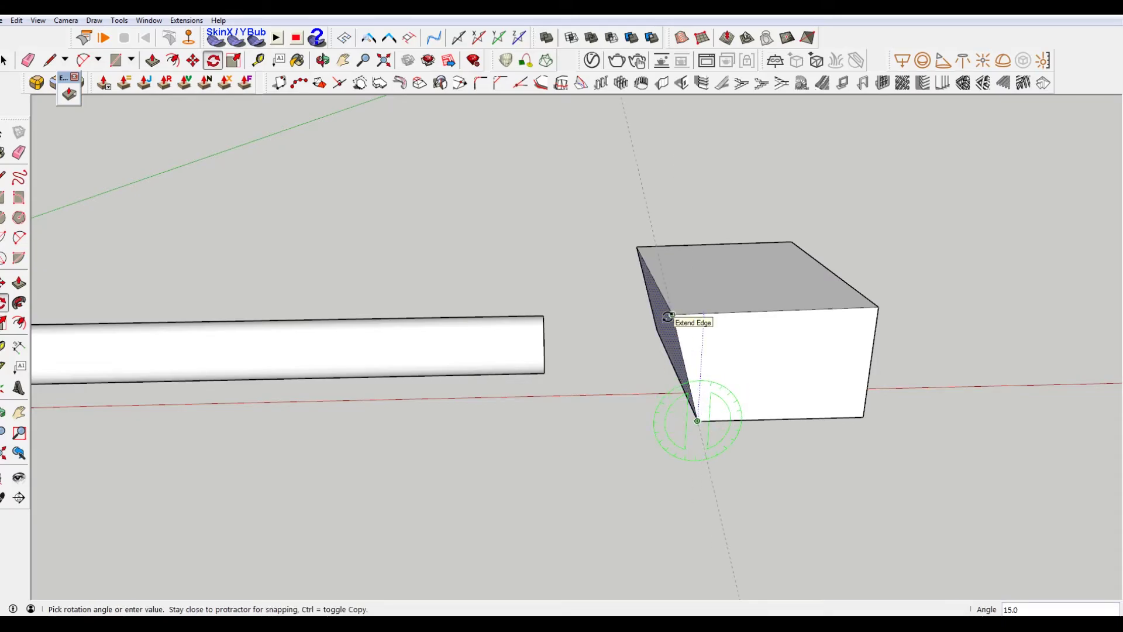
{"action": "left_click", "coordinate": [667, 317]}
Group the wedge box and pick its bottom corner to move it
{"action": "key", "text": "space"}
{"action": "triple_click", "coordinate": [704, 304]}
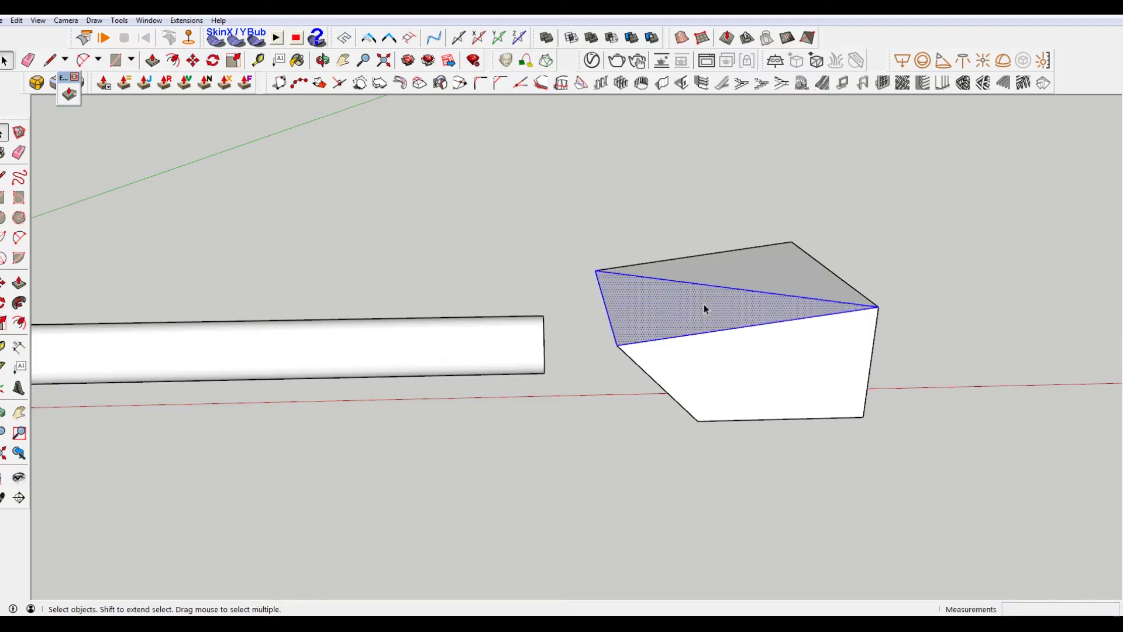
{"action": "right_click", "coordinate": [704, 305]}
{"action": "left_click", "coordinate": [760, 408]}
{"action": "middle_click_drag", "start_coordinate": [642, 428], "coordinate": [773, 386]}
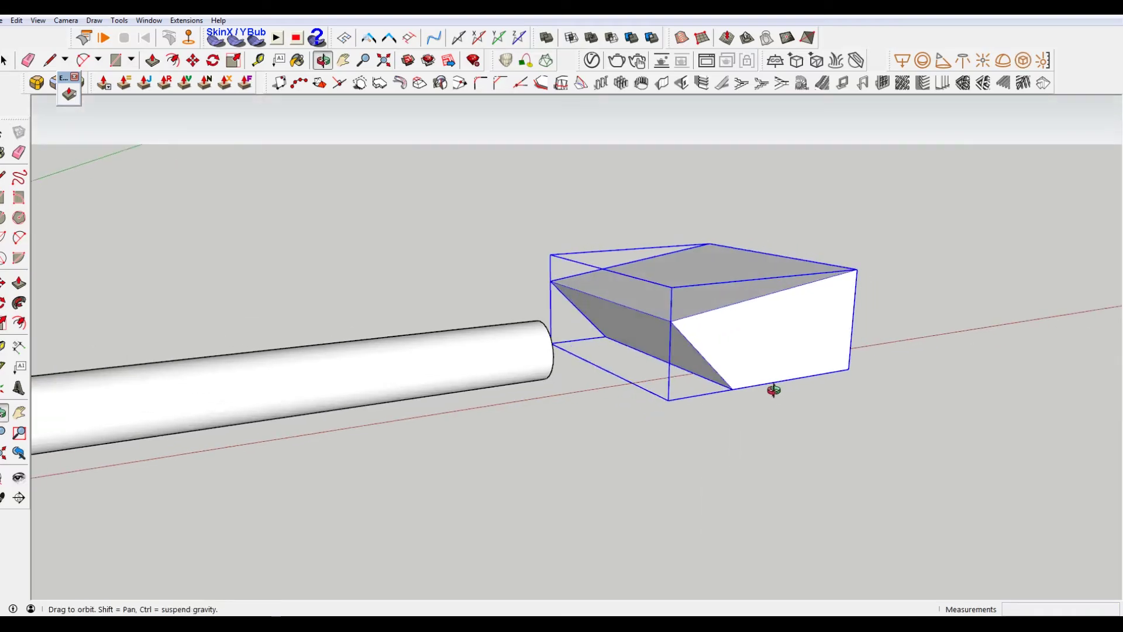
{"action": "key", "text": "m"}
{"action": "left_click", "coordinate": [732, 389]}
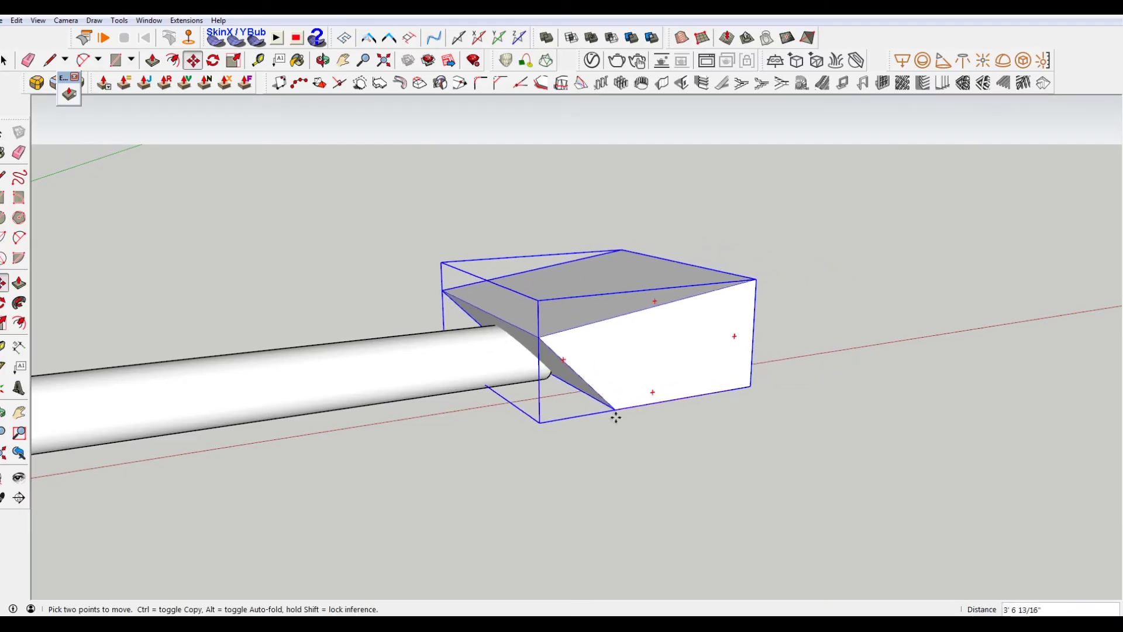
Drop the wedge box over the tube's end and orbit to check the overlap
{"action": "middle_click_drag", "start_coordinate": [597, 420], "coordinate": [423, 399]}
{"action": "left_click", "coordinate": [562, 330]}
{"action": "middle_click_drag", "start_coordinate": [609, 399], "coordinate": [458, 364]}
{"action": "scroll", "coordinate": [462, 298], "scroll_direction": "down", "scroll_amount": 2}
{"action": "scroll", "coordinate": [446, 314], "scroll_direction": "up", "scroll_amount": 2}
{"action": "key", "text": "o"}
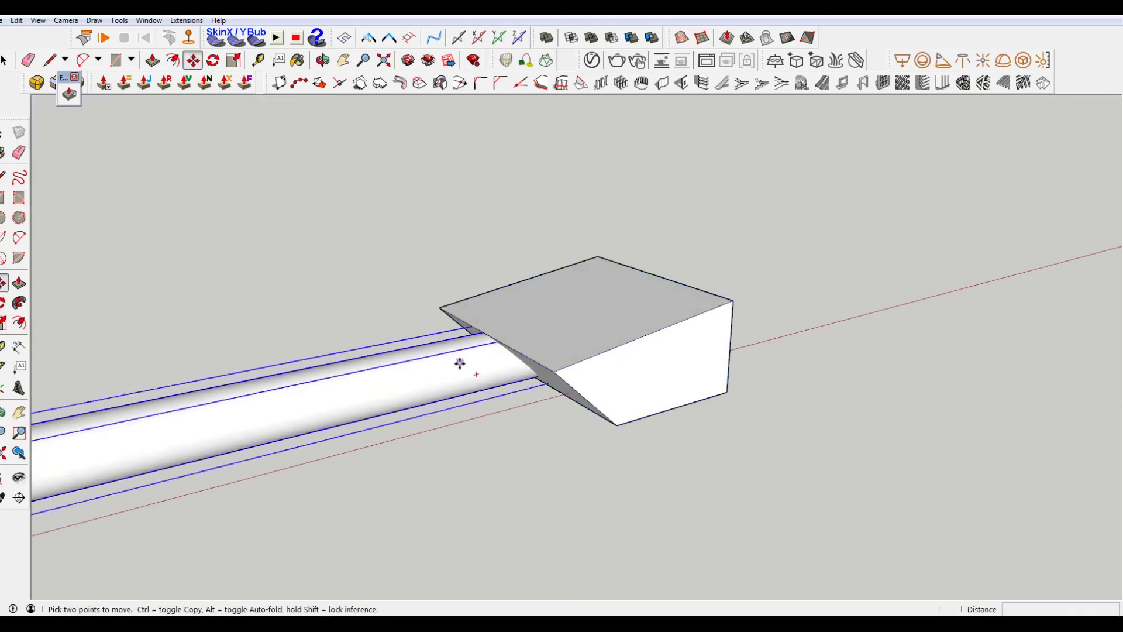
{"action": "key", "text": "space"}
{"action": "left_click", "coordinate": [725, 222]}
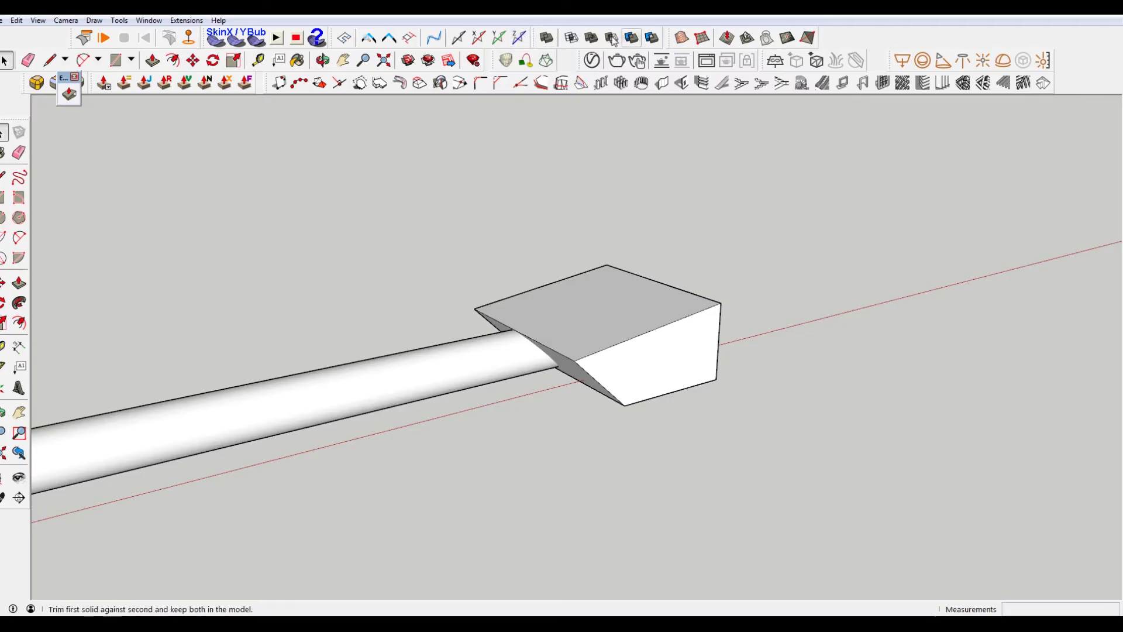
{"action": "right_click", "coordinate": [866, 37]}
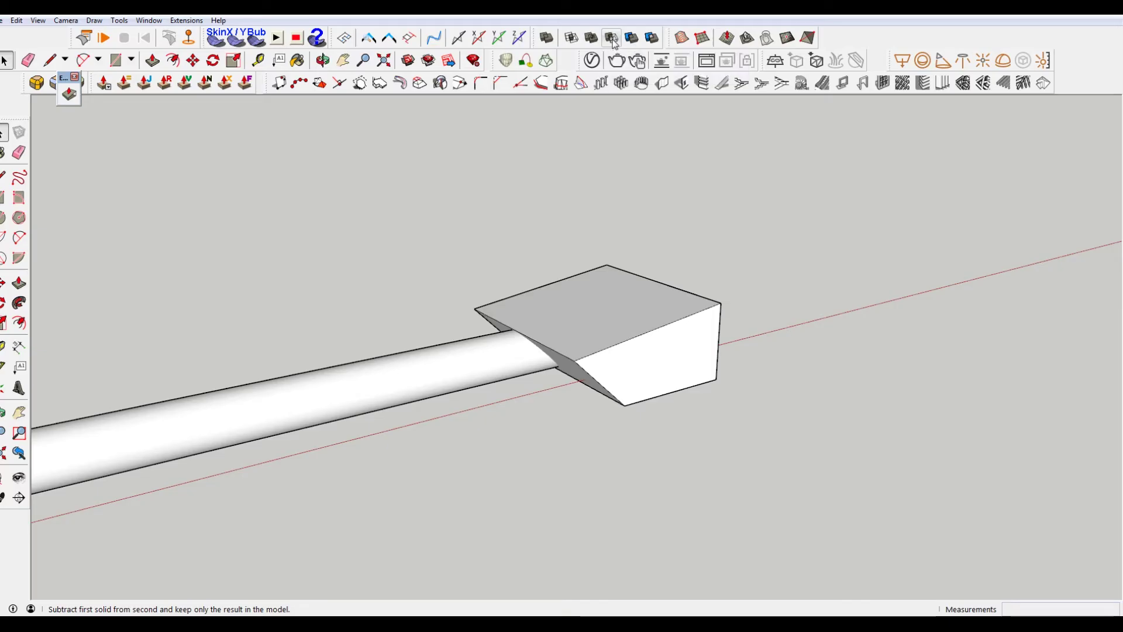
Subtract the wedge box from the tube, inspect the cut, then undo it
{"action": "left_click", "coordinate": [613, 40]}
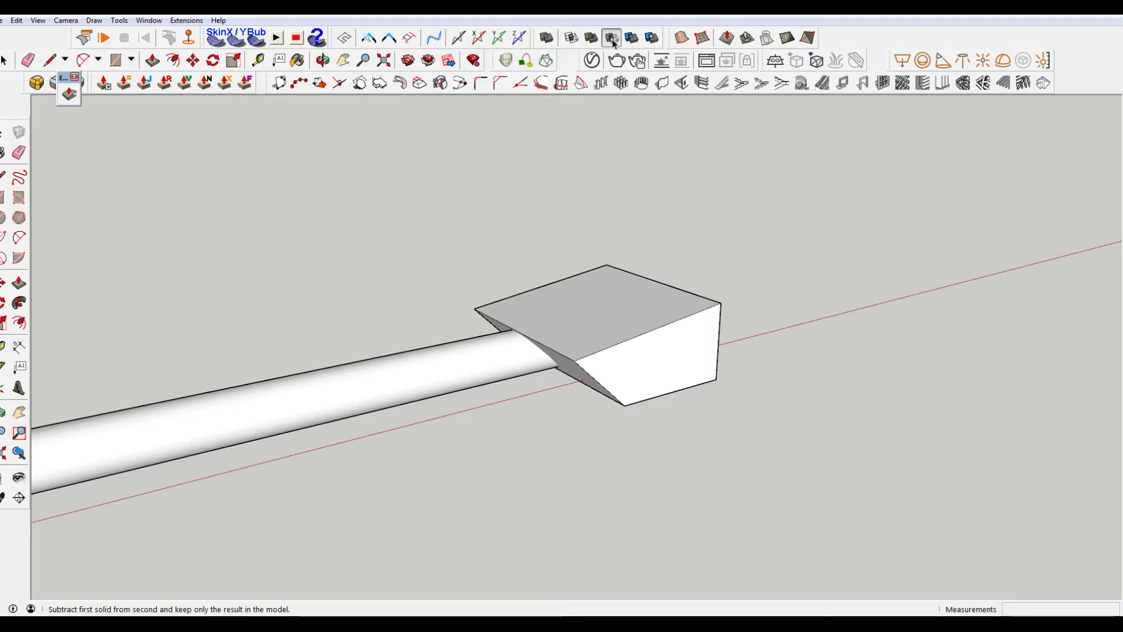
{"action": "left_click", "coordinate": [655, 310]}
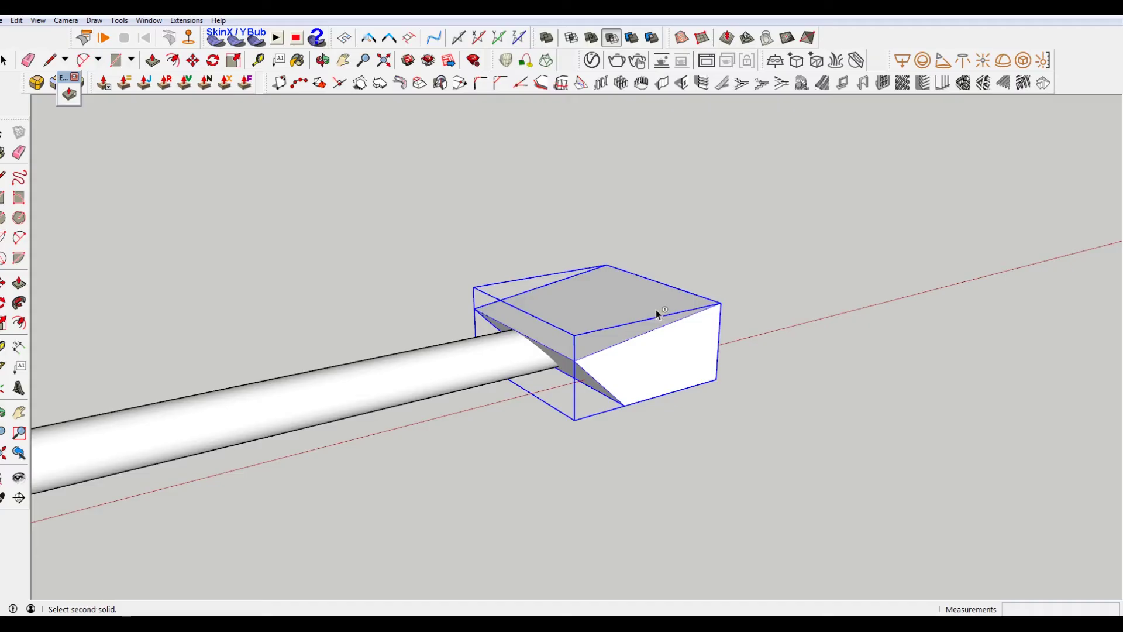
{"action": "left_click", "coordinate": [489, 369]}
{"action": "middle_click_drag", "start_coordinate": [514, 376], "coordinate": [502, 356]}
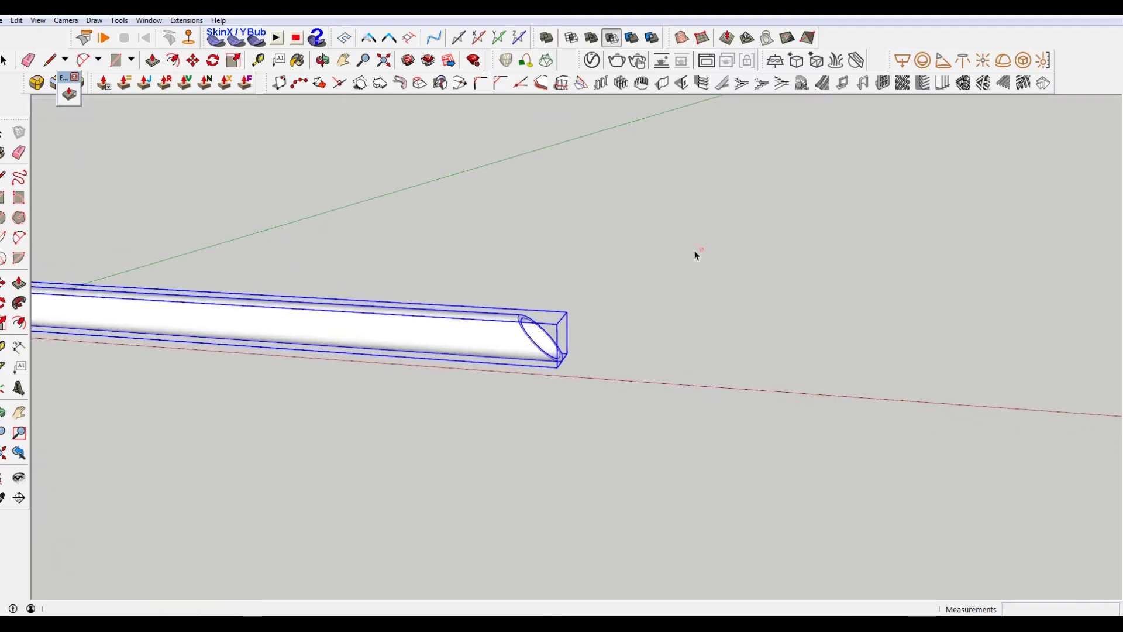
{"action": "key", "text": "space"}
{"action": "key", "text": "ctrl+z"}
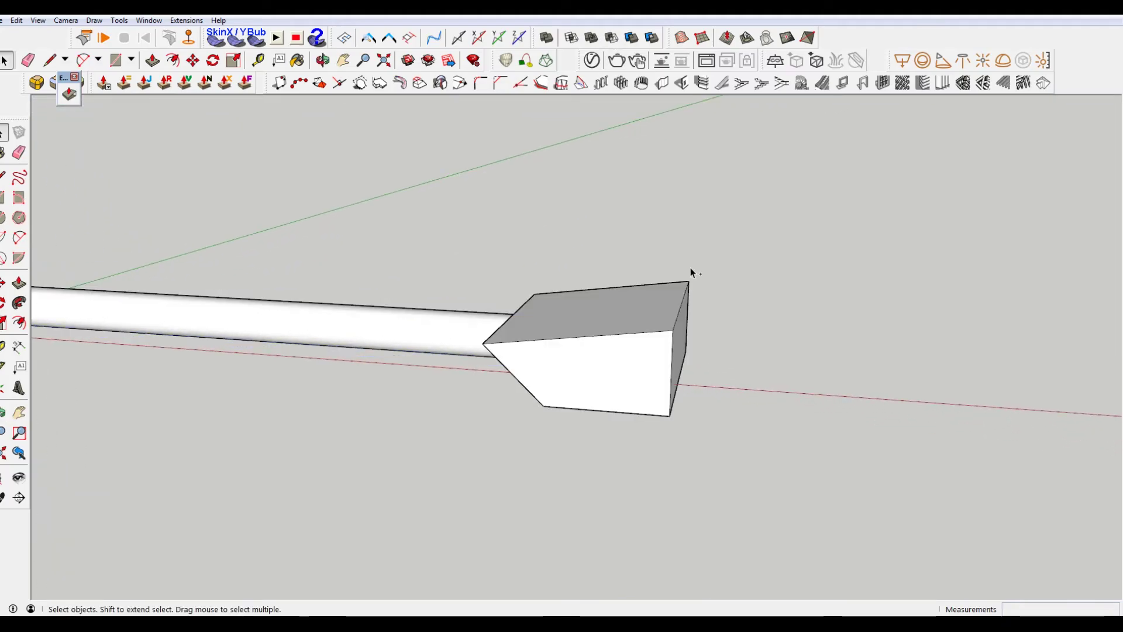
{"action": "key", "text": "ctrl+z"}
Delete the wedge box and explode the tube group
{"action": "left_click", "coordinate": [710, 363]}
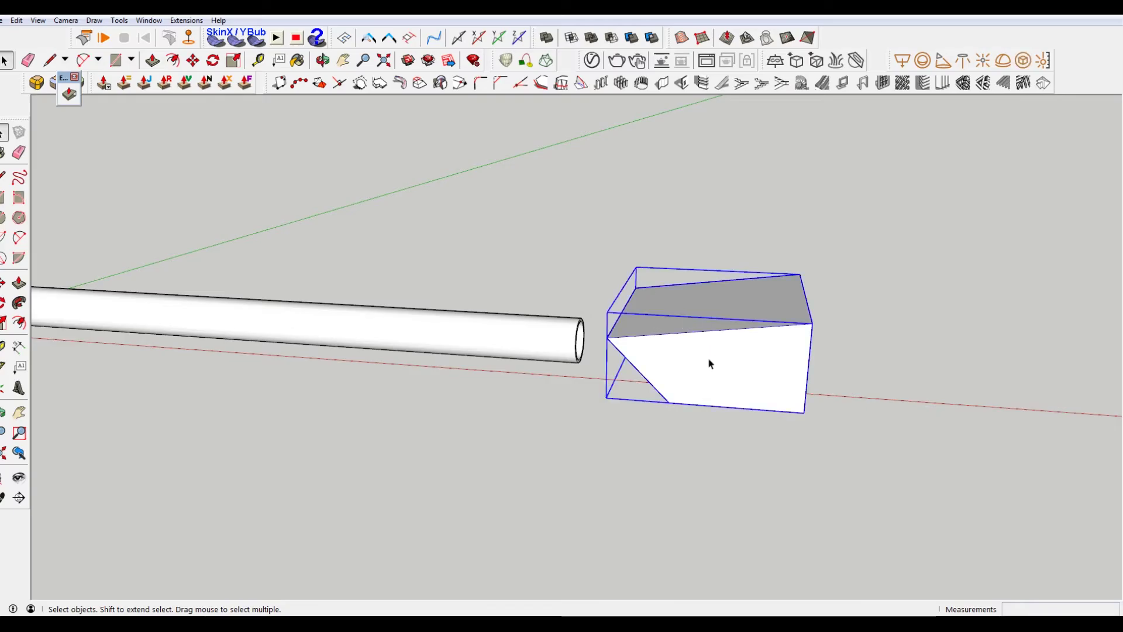
{"action": "key", "text": "Delete"}
{"action": "right_click", "coordinate": [486, 325]}
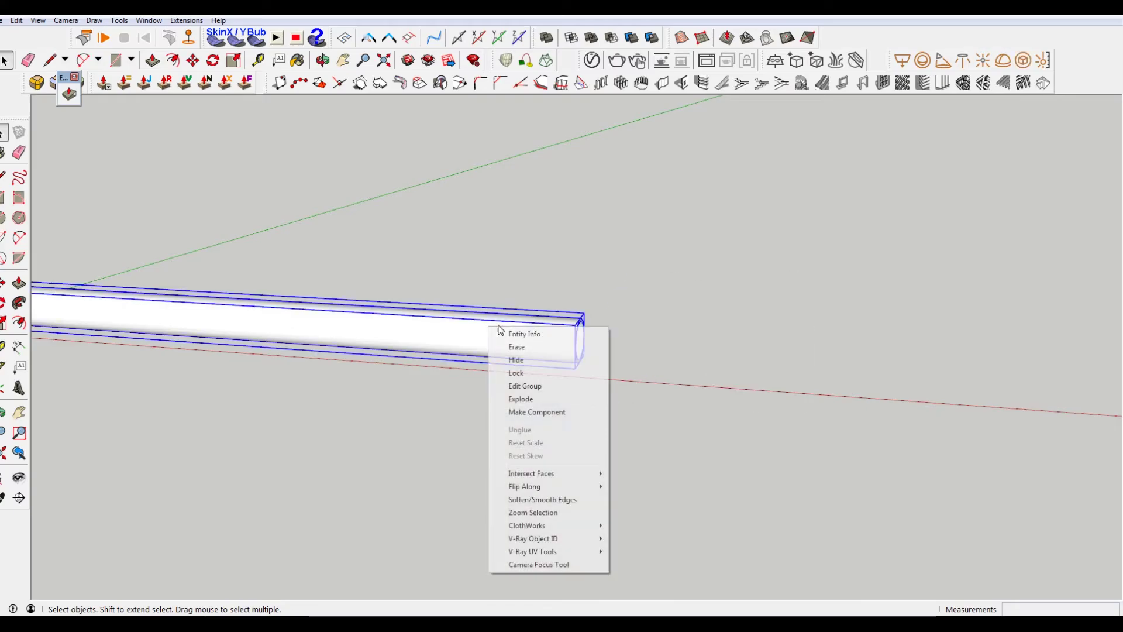
{"action": "left_click", "coordinate": [566, 399]}
Draw a rectangle past the tube's end and make it a group
{"action": "left_click", "coordinate": [714, 350]}
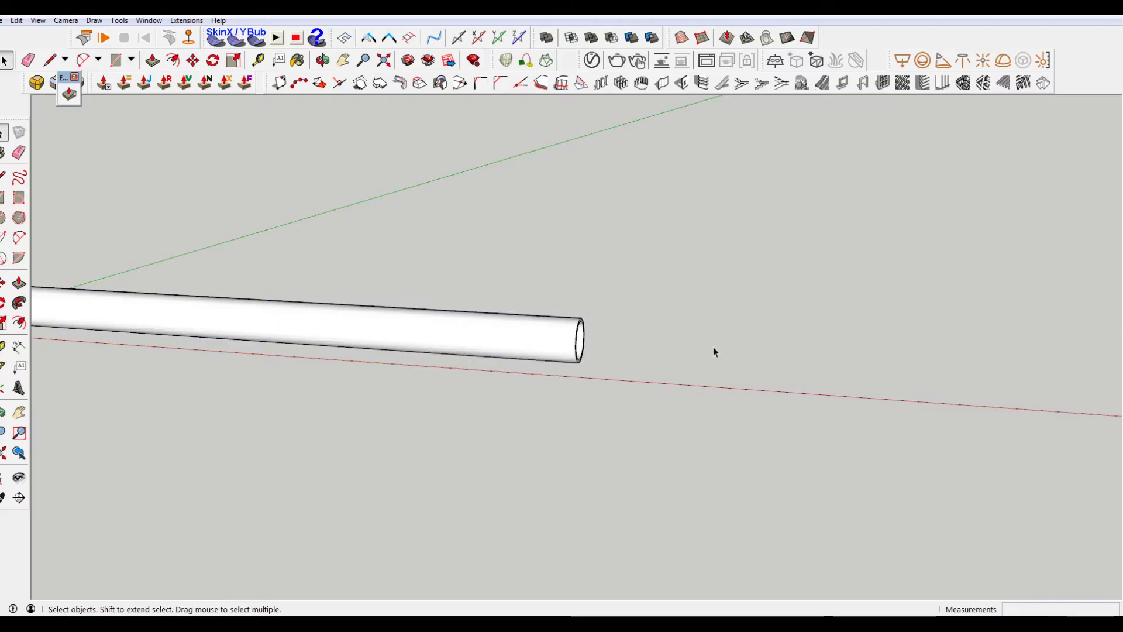
{"action": "key", "text": "c"}
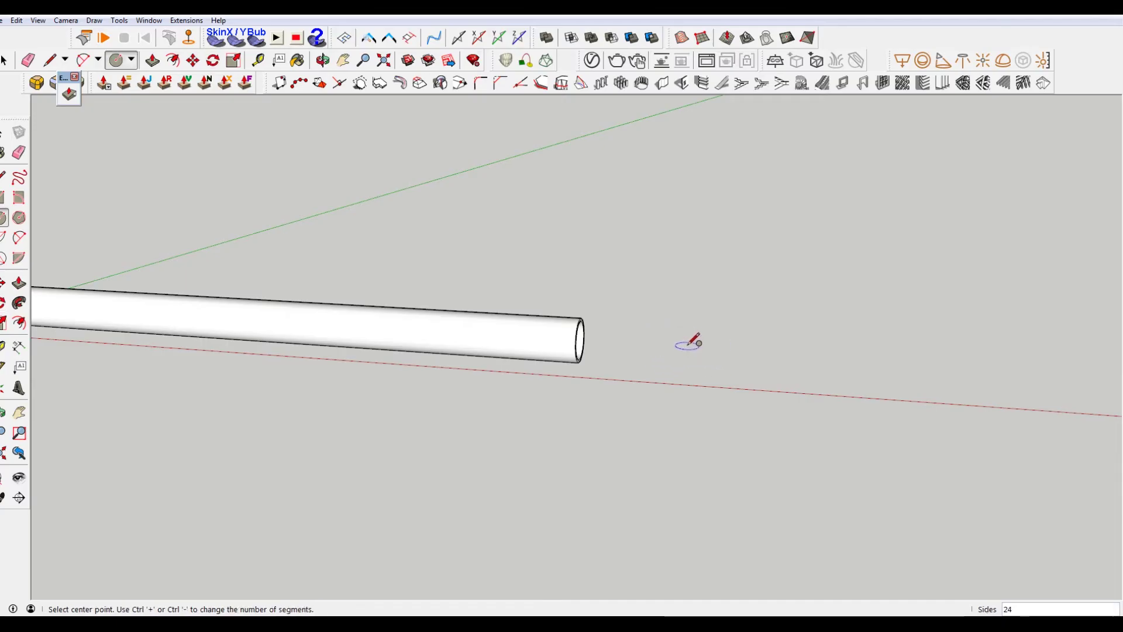
{"action": "key", "text": "r"}
{"action": "middle_click_drag", "start_coordinate": [701, 356], "coordinate": [669, 325]}
{"action": "left_click", "coordinate": [660, 340]}
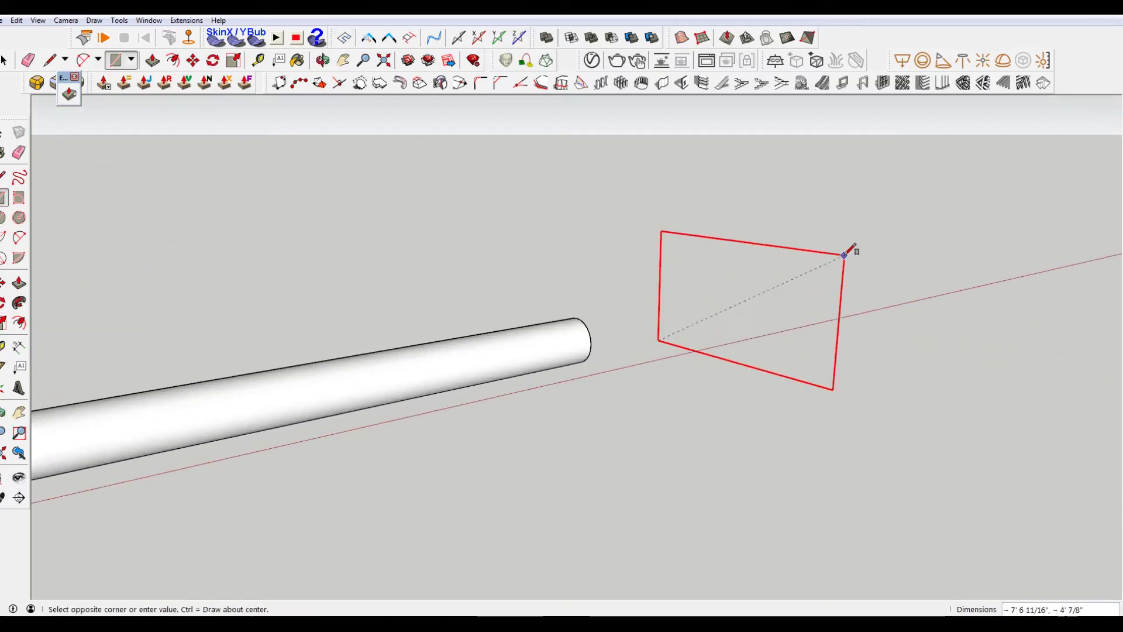
{"action": "left_click", "coordinate": [857, 228]}
{"action": "key", "text": "space"}
{"action": "right_click", "coordinate": [793, 271]}
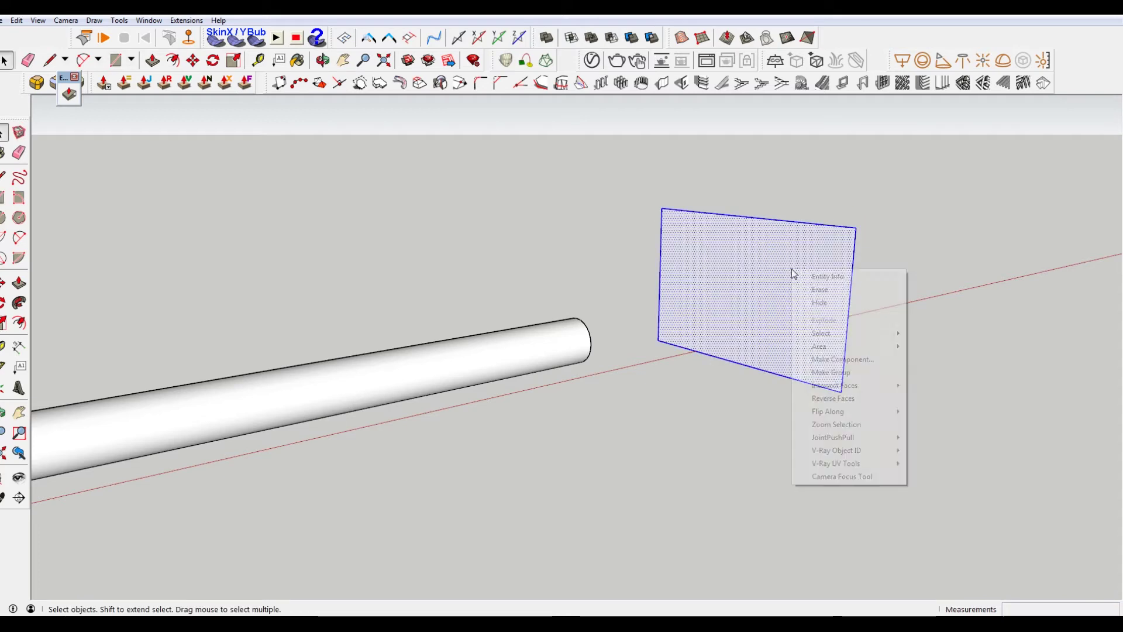
{"action": "left_click", "coordinate": [852, 372]}
{"action": "middle_click_drag", "start_coordinate": [834, 281], "coordinate": [696, 306]}
Rotate the plane about its bottom corner by a typed angle of 4
{"action": "key", "text": "q"}
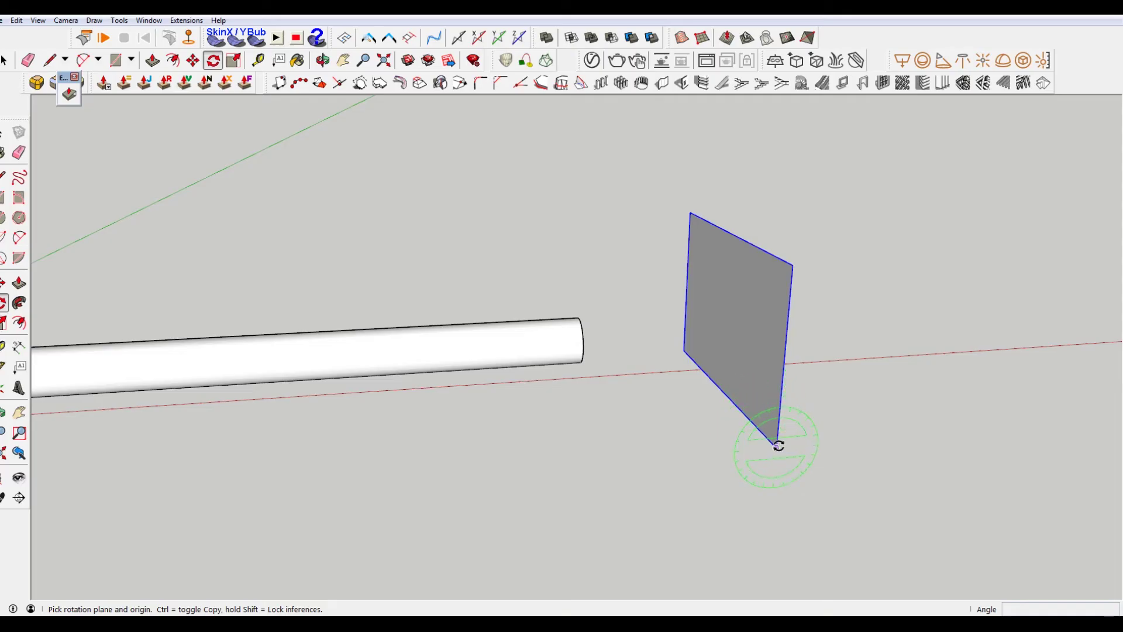
{"action": "left_click", "coordinate": [779, 446]}
{"action": "left_click", "coordinate": [789, 305]}
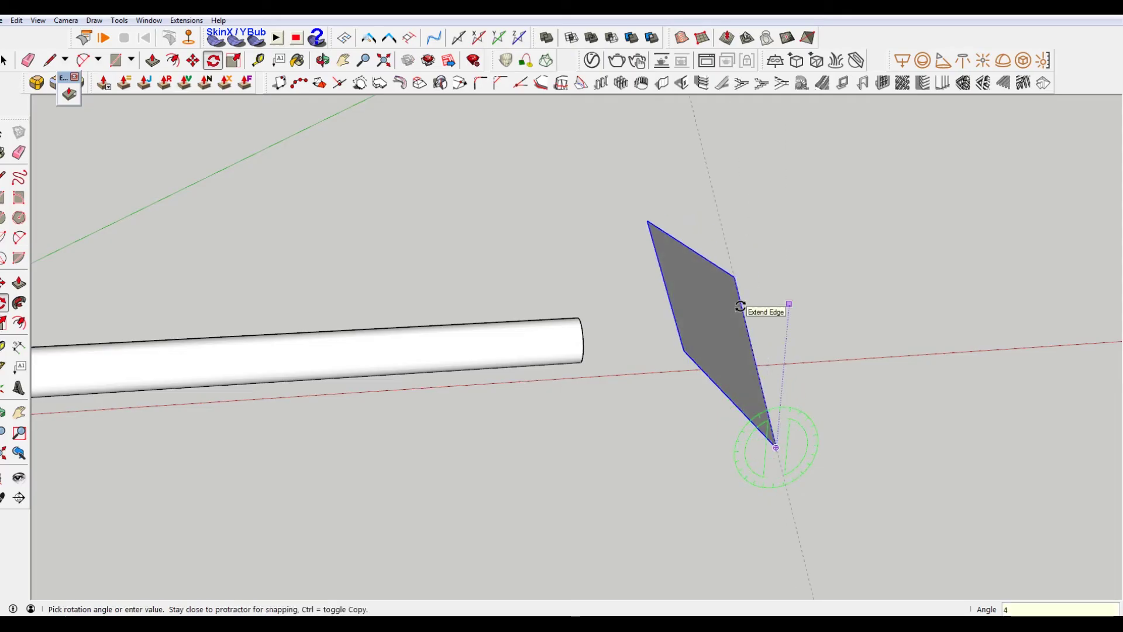
{"action": "type", "text": "4"}
{"action": "key", "text": "Return"}
{"action": "middle_click_drag", "start_coordinate": [739, 301], "coordinate": [689, 273]}
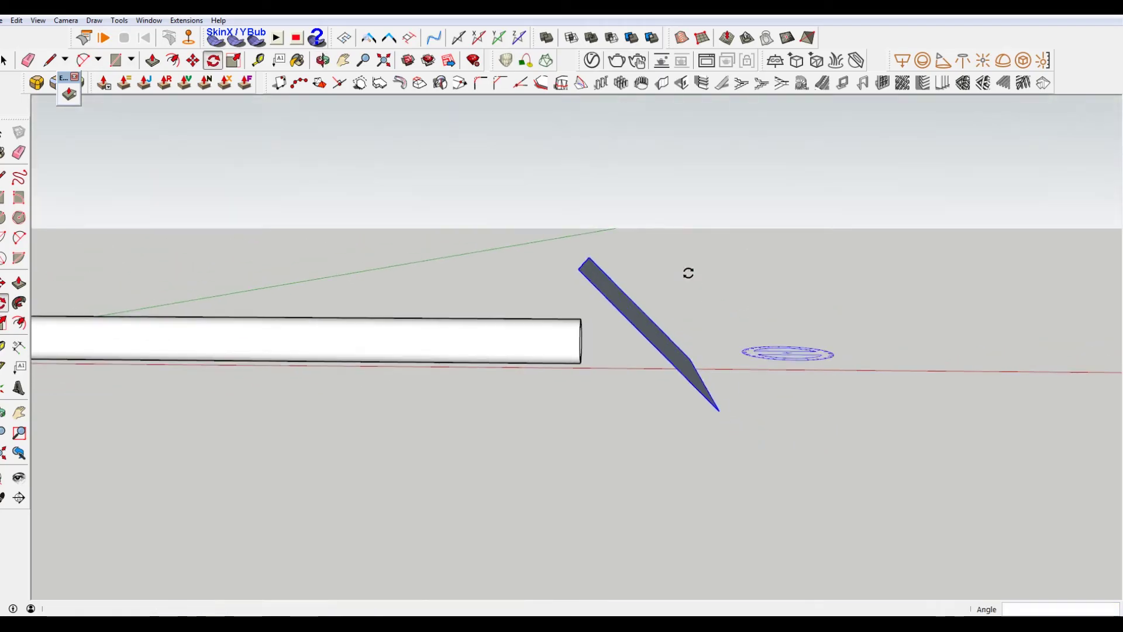
Move the tilted plane onto the tube's end and select everything
{"action": "key", "text": "m"}
{"action": "left_click", "coordinate": [719, 409]}
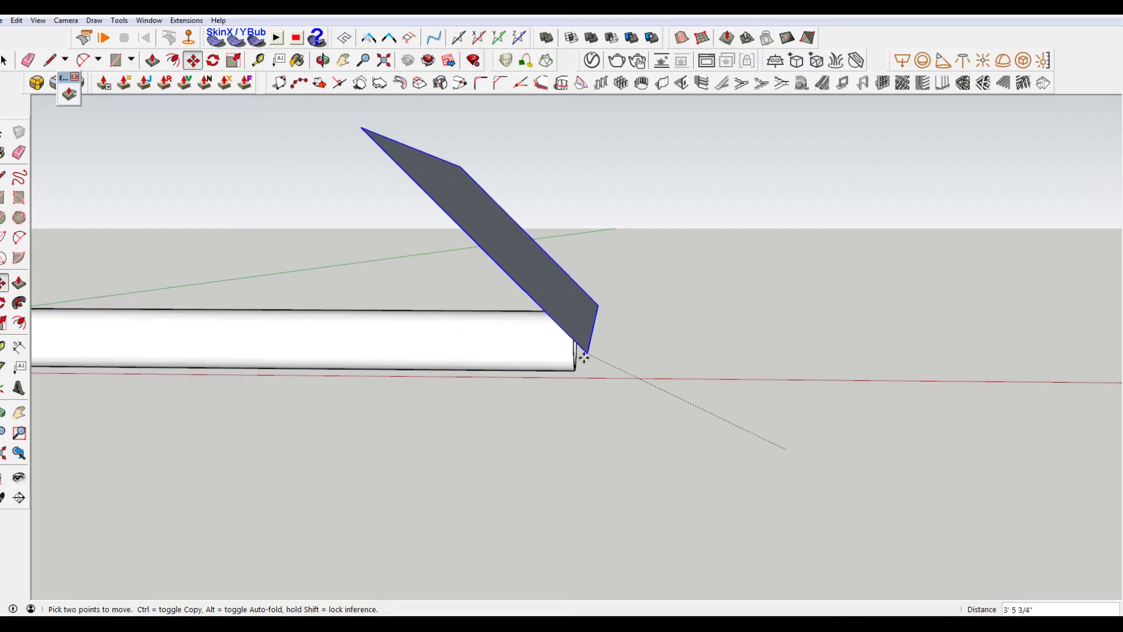
{"action": "middle_click_drag", "start_coordinate": [584, 357], "coordinate": [926, 388]}
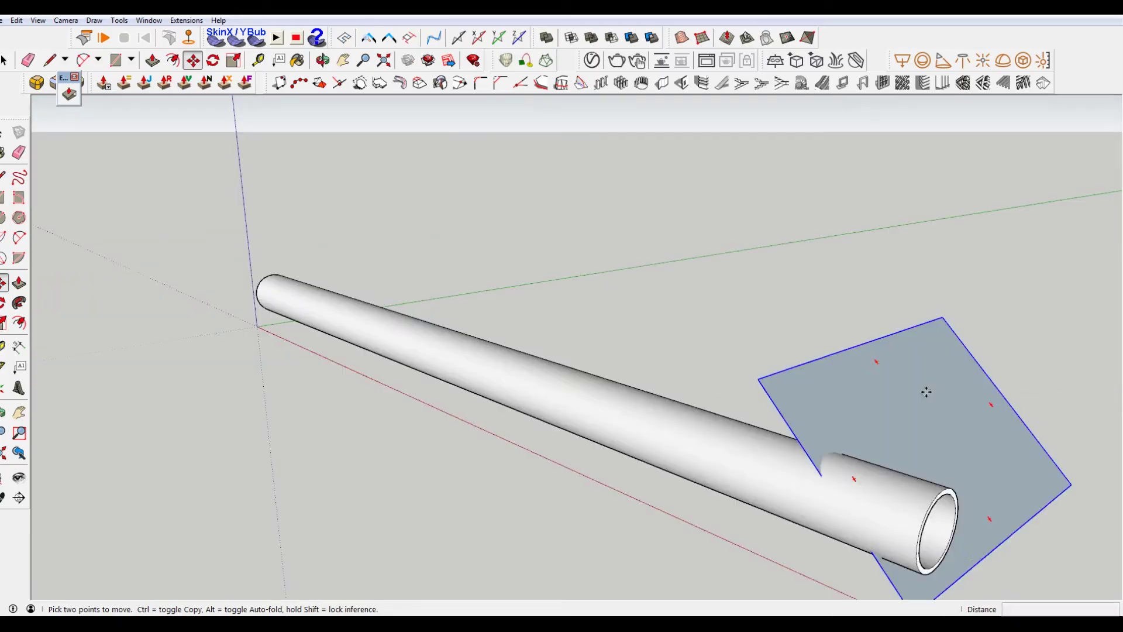
{"action": "left_click", "coordinate": [872, 414]}
{"action": "middle_click_drag", "start_coordinate": [872, 413], "coordinate": [810, 386]}
{"action": "key", "text": "space"}
{"action": "key", "text": "ctrl+a"}
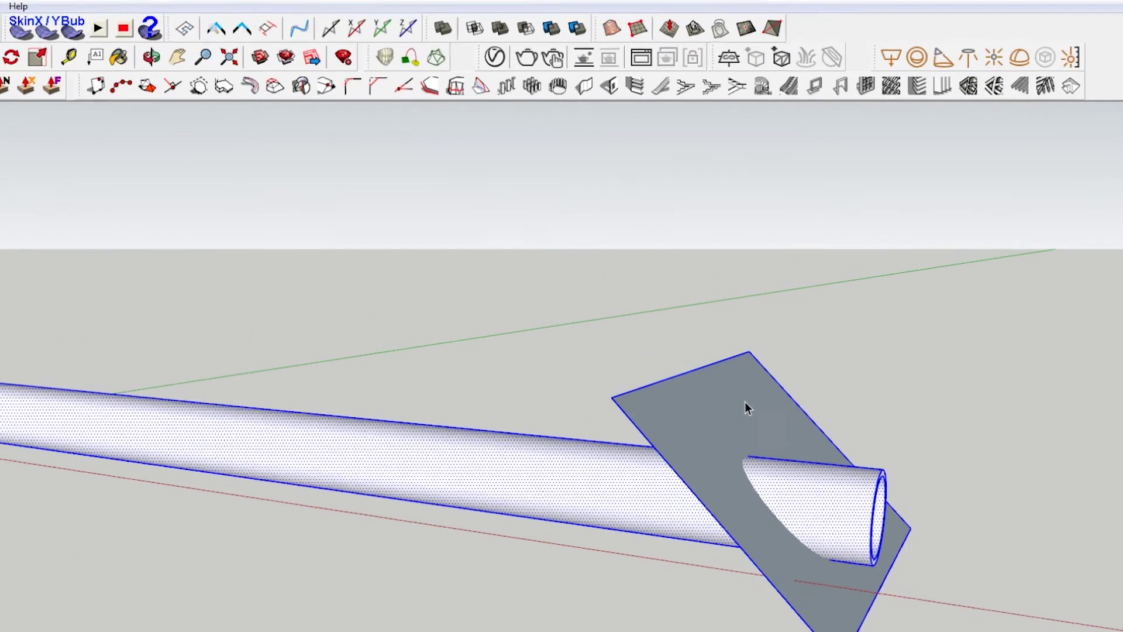
Intersect the tube with the plane via Intersect Faces > With Selection, then delete the plane
{"action": "right_click", "coordinate": [746, 402]}
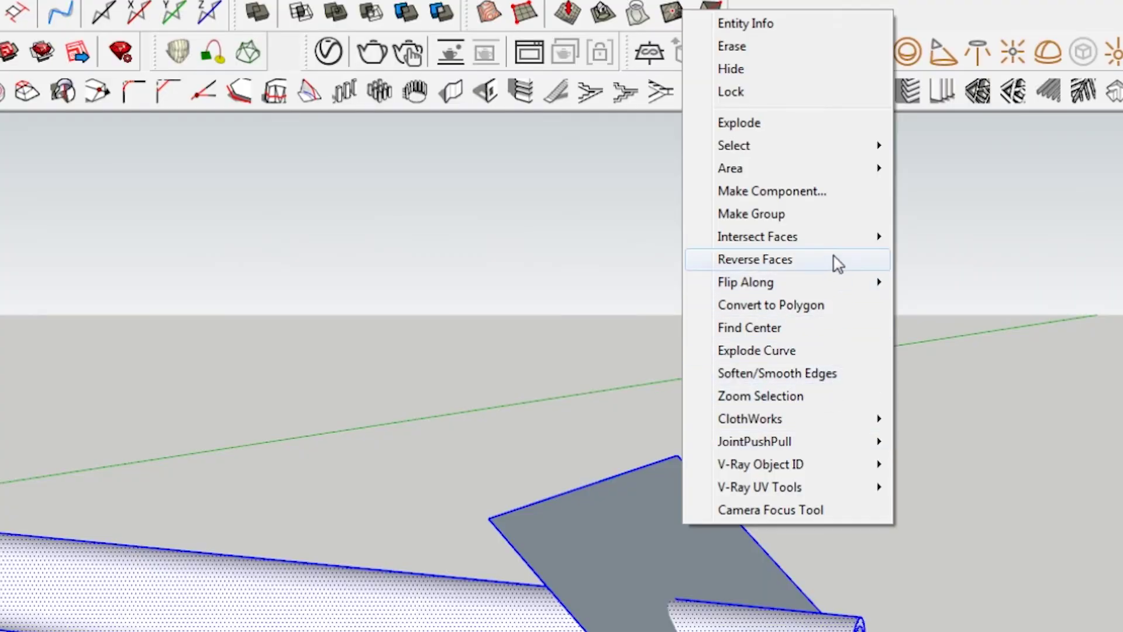
{"action": "mouse_move", "coordinate": [837, 242]}
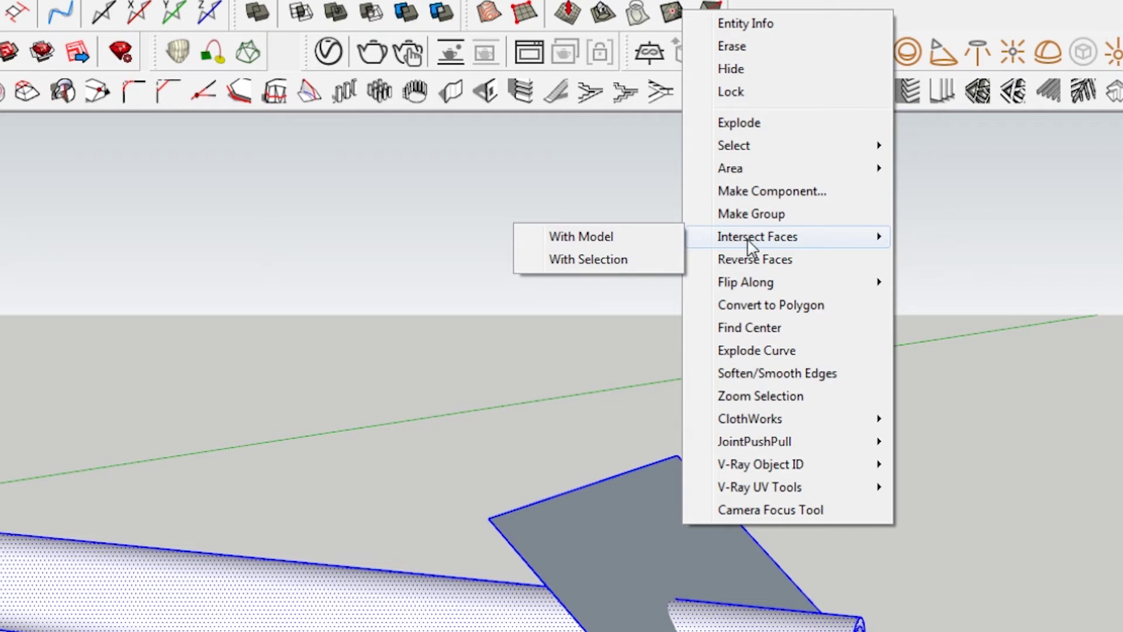
{"action": "left_click", "coordinate": [641, 264]}
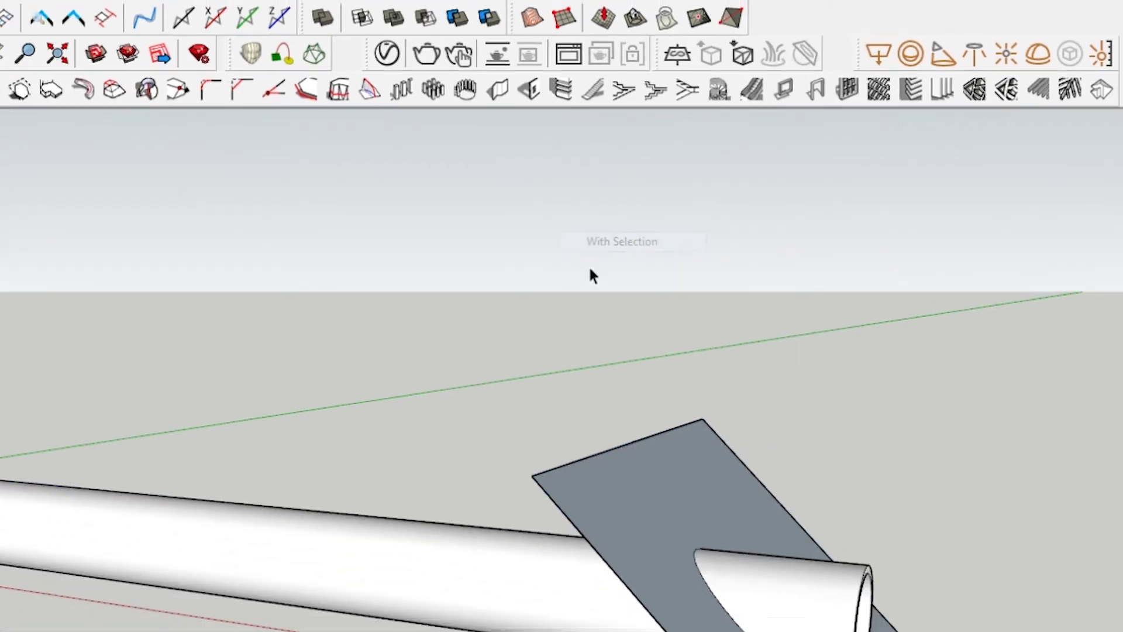
{"action": "key", "text": "Delete"}
Erase the tube end beyond the angled cut line
{"action": "scroll", "coordinate": [802, 402], "scroll_direction": "down", "scroll_amount": 3}
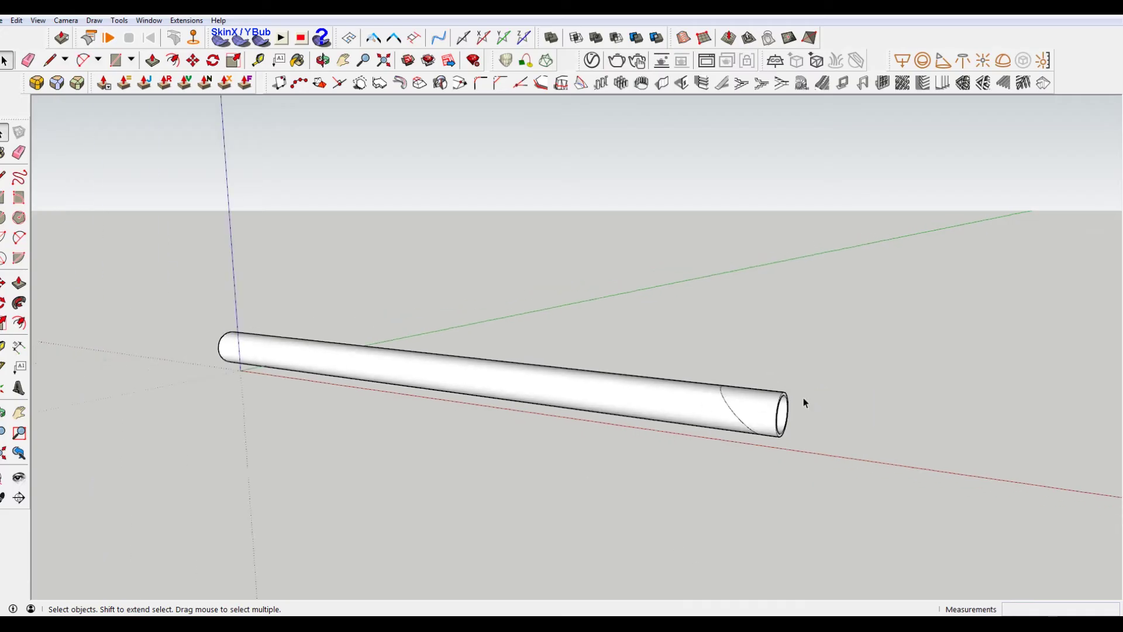
{"action": "scroll", "coordinate": [646, 417], "scroll_direction": "up", "scroll_amount": 5}
{"action": "mouse_move", "coordinate": [646, 416]}
{"action": "middle_mouse_down"}
{"action": "mouse_move", "coordinate": [745, 301]}
{"action": "mouse_move", "coordinate": [737, 393]}
{"action": "middle_mouse_up"}
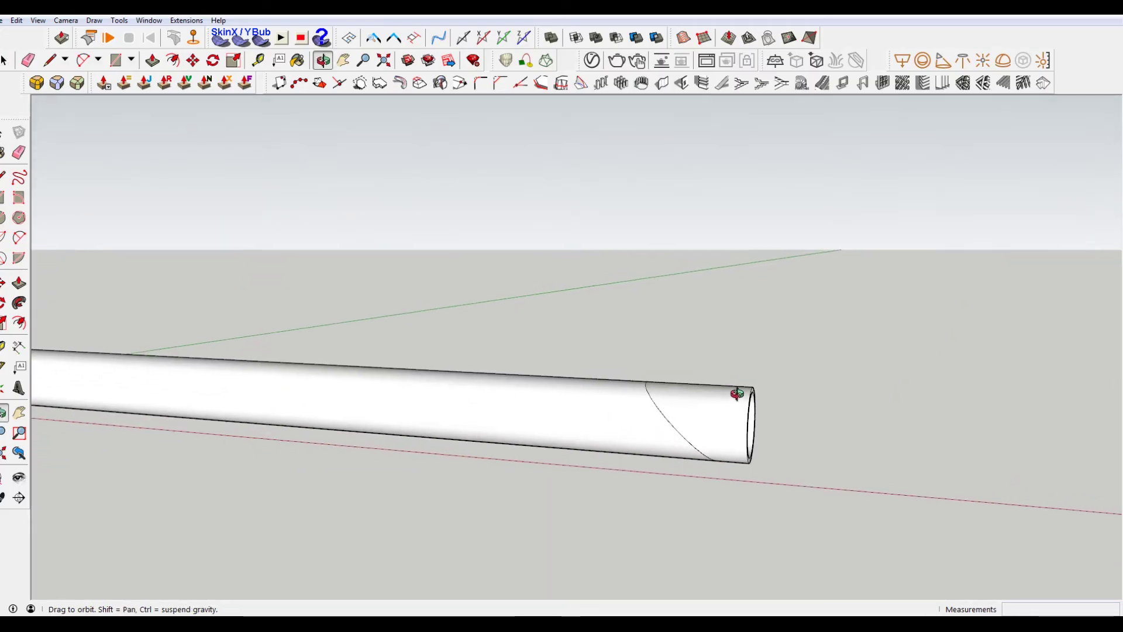
{"action": "key", "text": "e"}
{"action": "left_click_drag", "start_coordinate": [761, 470], "coordinate": [728, 371]}
{"action": "scroll", "coordinate": [748, 403], "scroll_direction": "up", "scroll_amount": 2}
{"action": "middle_click_drag", "start_coordinate": [749, 403], "coordinate": [543, 366]}
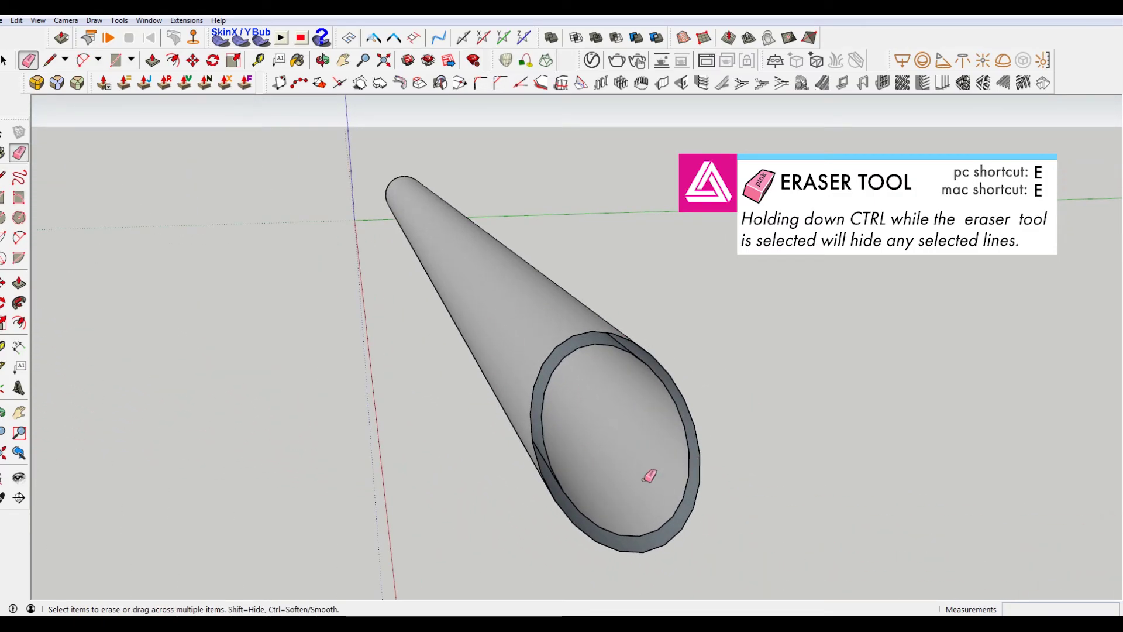
{"action": "mouse_move", "coordinate": [650, 476]}
{"action": "middle_mouse_down"}
{"action": "mouse_move", "coordinate": [692, 454]}
{"action": "mouse_move", "coordinate": [594, 392]}
{"action": "mouse_move", "coordinate": [632, 333]}
{"action": "mouse_move", "coordinate": [696, 425]}
{"action": "mouse_move", "coordinate": [542, 358]}
{"action": "middle_mouse_up"}
Redraw lines along the cut rim to restore the end faces
{"action": "key", "text": "l"}
{"action": "left_click", "coordinate": [540, 357]}
{"action": "left_click", "coordinate": [563, 381]}
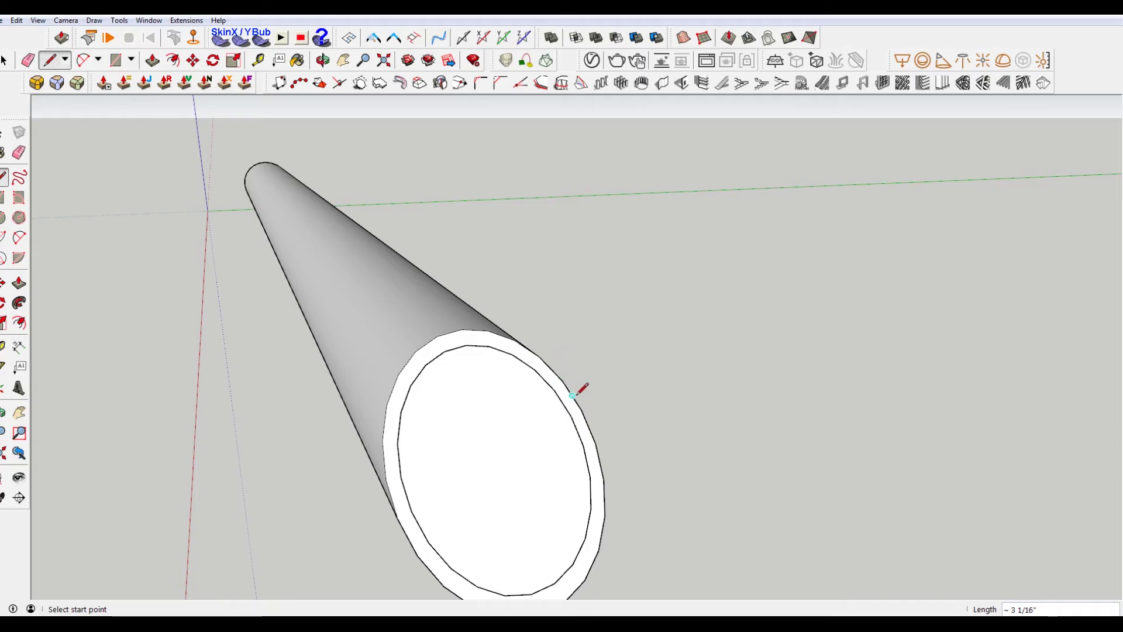
{"action": "key", "text": "space"}
{"action": "left_click", "coordinate": [471, 430]}
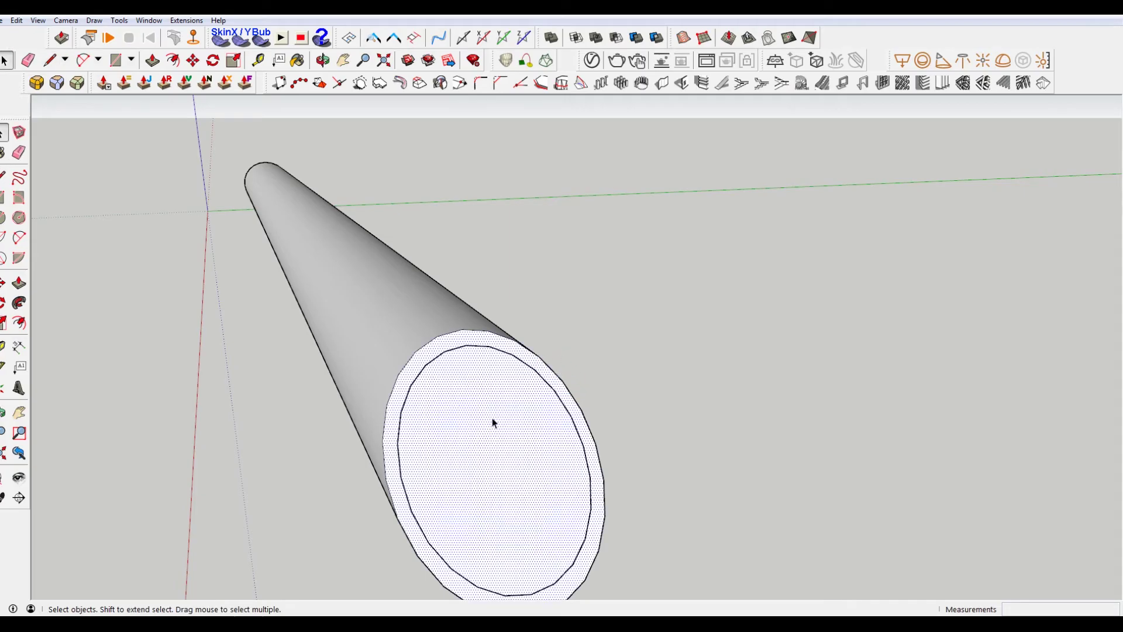
{"action": "key", "text": "l"}
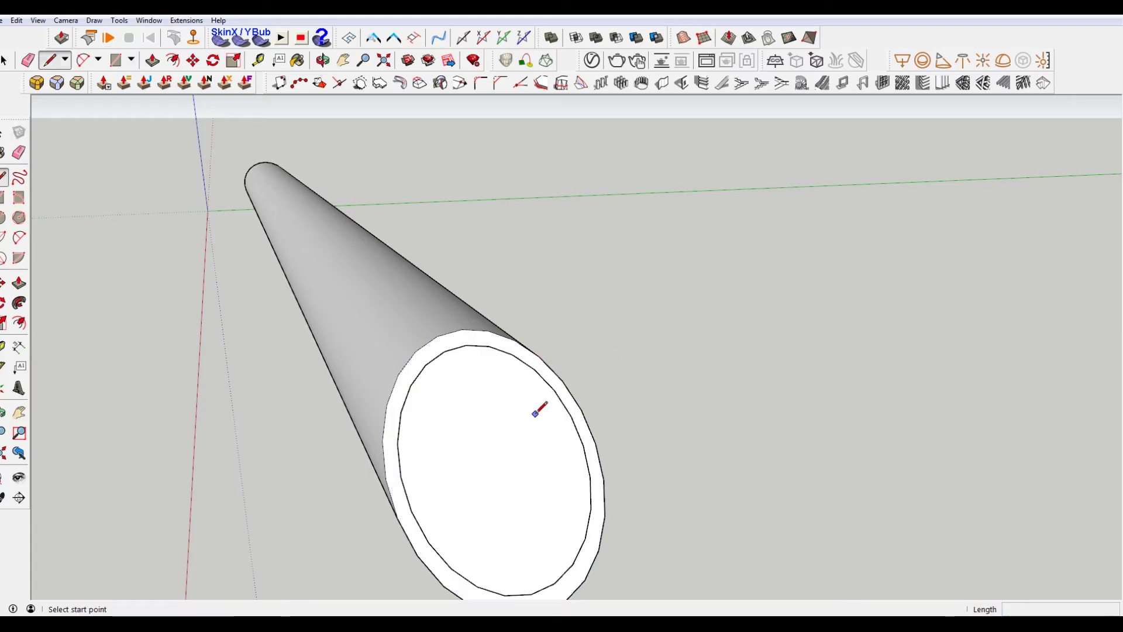
{"action": "left_click", "coordinate": [535, 370]}
{"action": "left_click", "coordinate": [554, 389]}
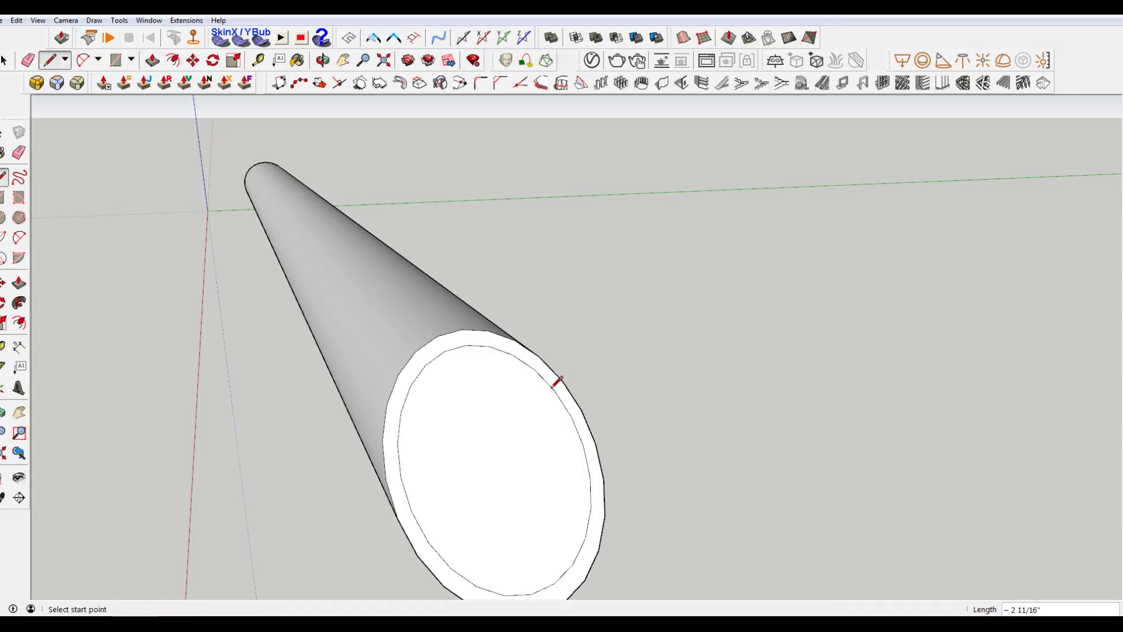
Delete the inner end face so the slanted end is open and hollow
{"action": "key", "text": "space"}
{"action": "left_click", "coordinate": [519, 422]}
{"action": "key", "text": "Delete"}
{"action": "middle_click_drag", "start_coordinate": [581, 406], "coordinate": [606, 376]}
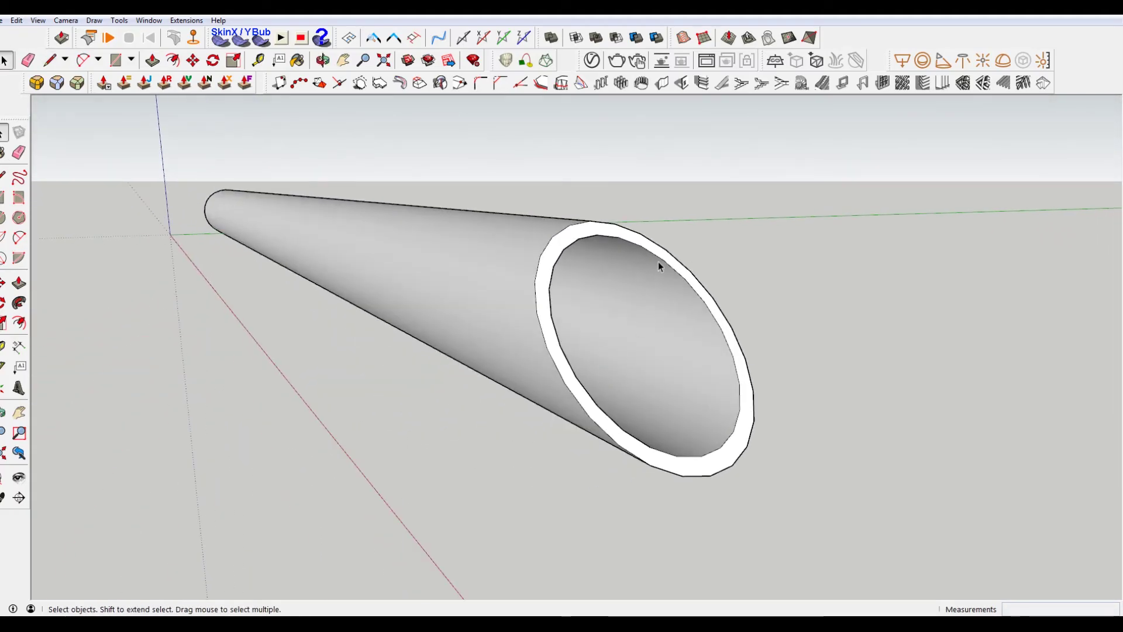
{"action": "scroll", "coordinate": [552, 326], "scroll_direction": "down", "scroll_amount": 3}
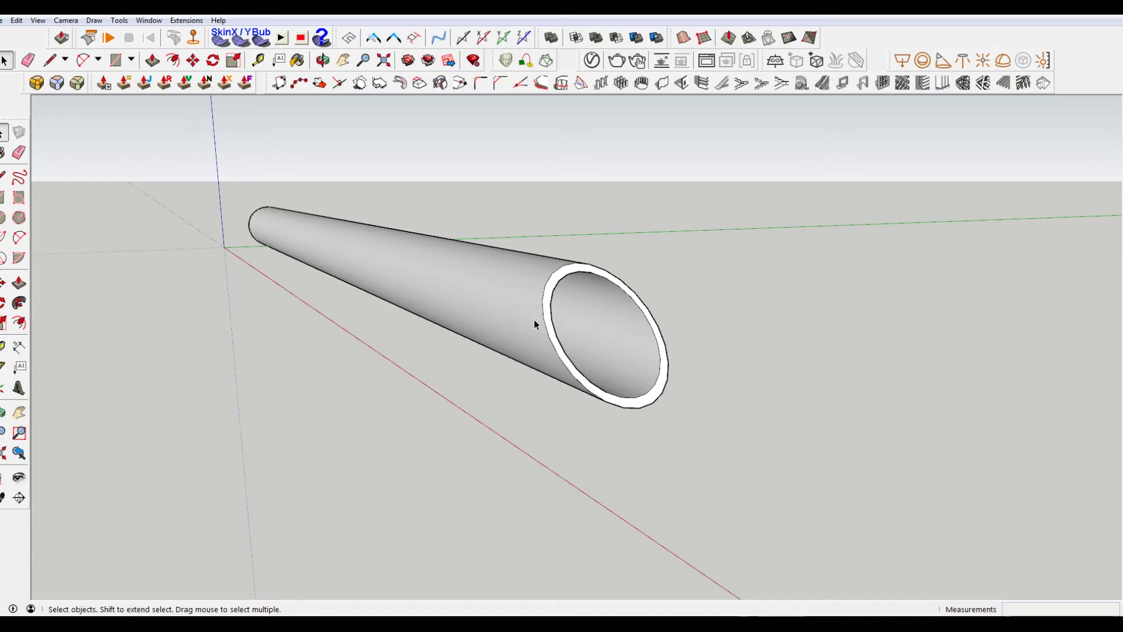
{"action": "key", "text": "o"}
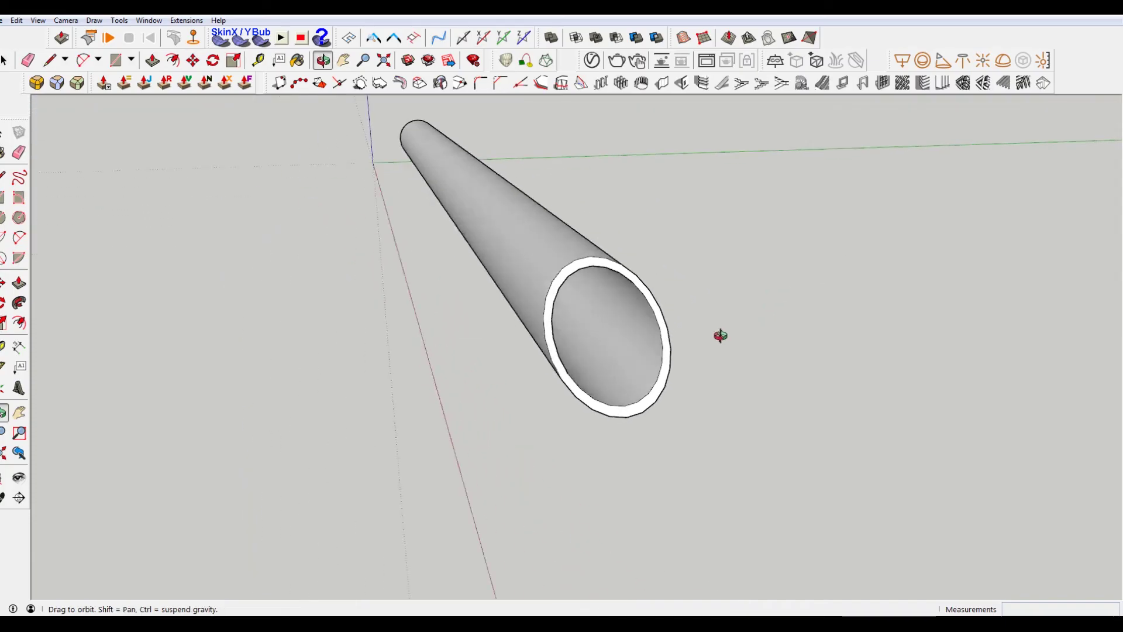
{"action": "left_click_drag", "start_coordinate": [720, 335], "coordinate": [687, 354]}
Undo the angled cut and delete the leftover curved edge at the pipe's end
{"action": "key", "text": "space"}
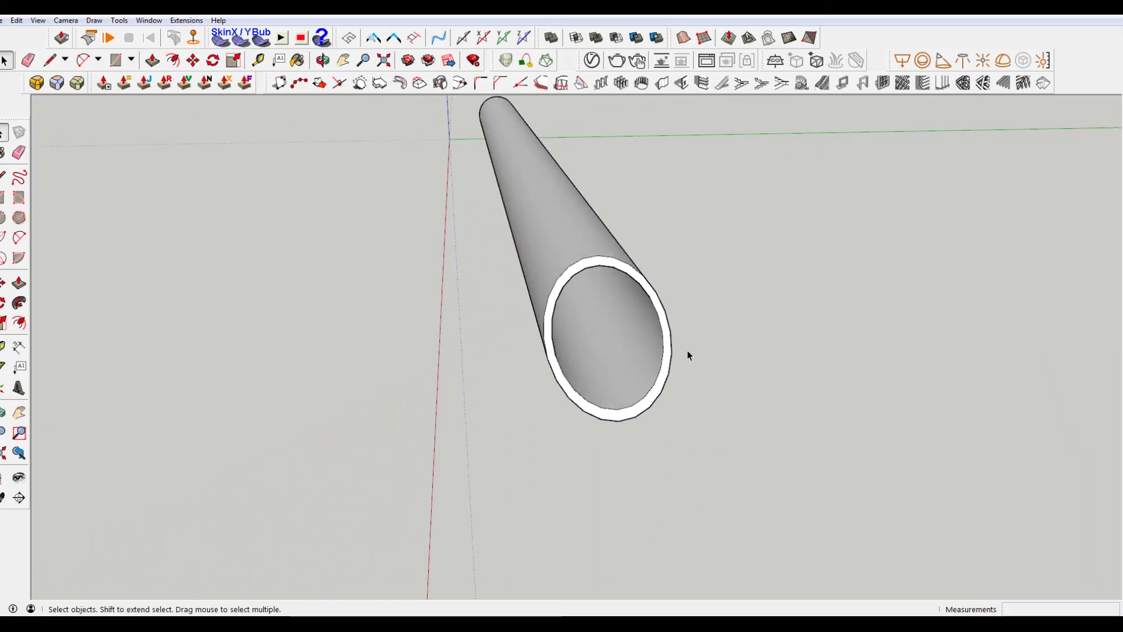
{"action": "middle_click_drag", "start_coordinate": [711, 351], "coordinate": [770, 286]}
{"action": "scroll", "coordinate": [767, 279], "scroll_direction": "down", "scroll_amount": 2}
{"action": "key", "text": "ctrl+z"}
{"action": "key", "text": "ctrl+z"}
{"action": "key", "text": "ctrl+z"}
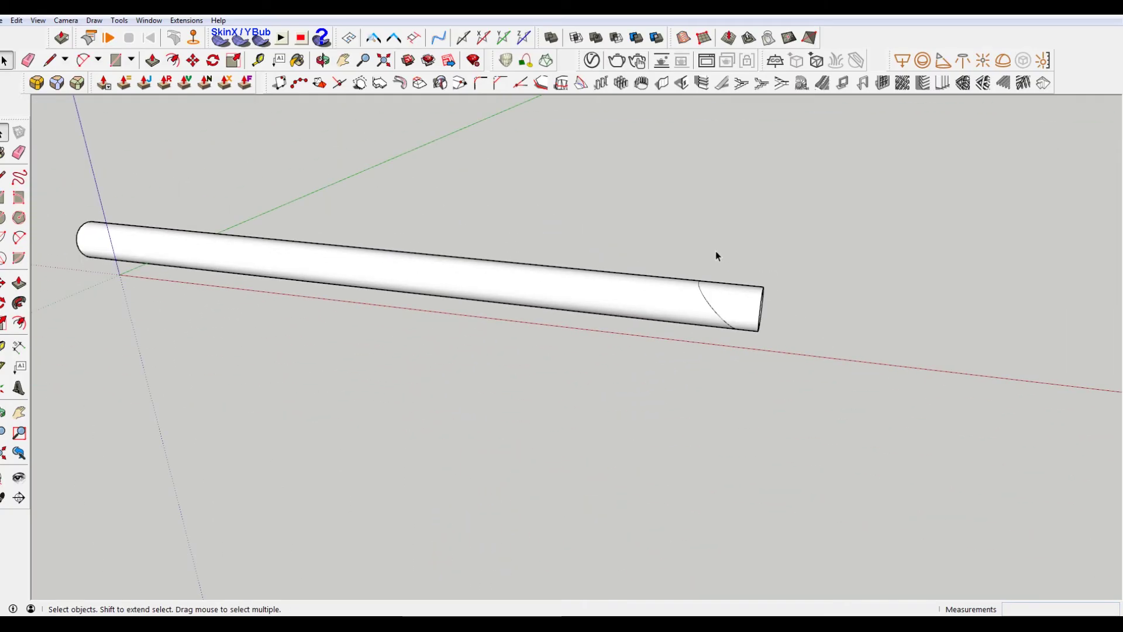
{"action": "left_click_drag", "start_coordinate": [666, 223], "coordinate": [749, 391]}
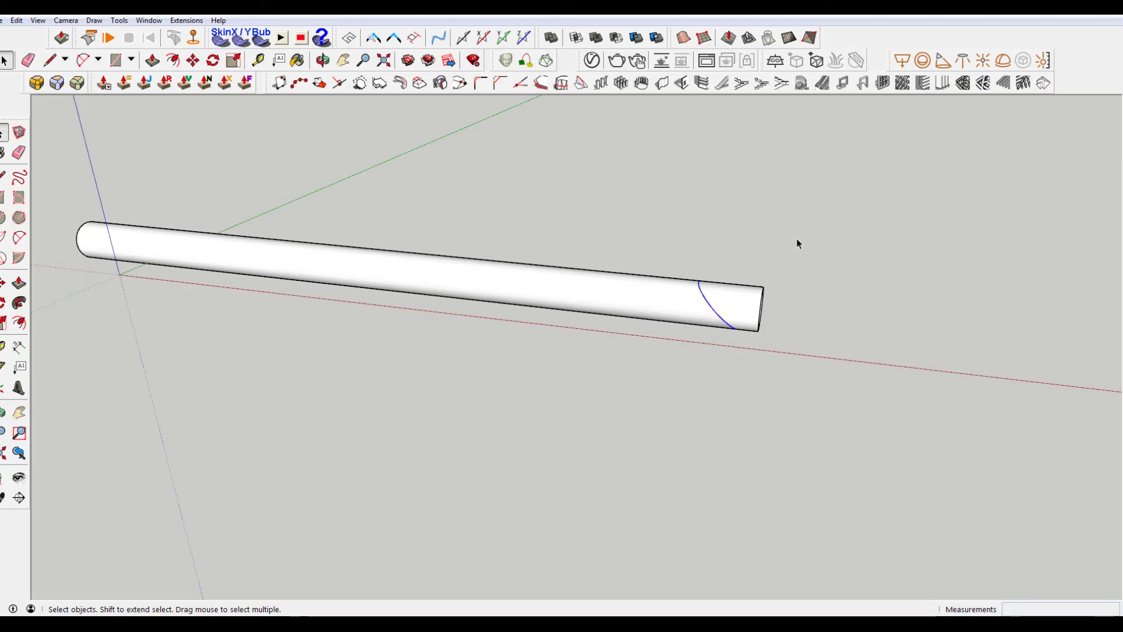
{"action": "key", "text": "Delete"}
{"action": "middle_click_drag", "start_coordinate": [849, 262], "coordinate": [822, 330]}
{"action": "middle_click_drag", "start_coordinate": [736, 233], "coordinate": [777, 250]}
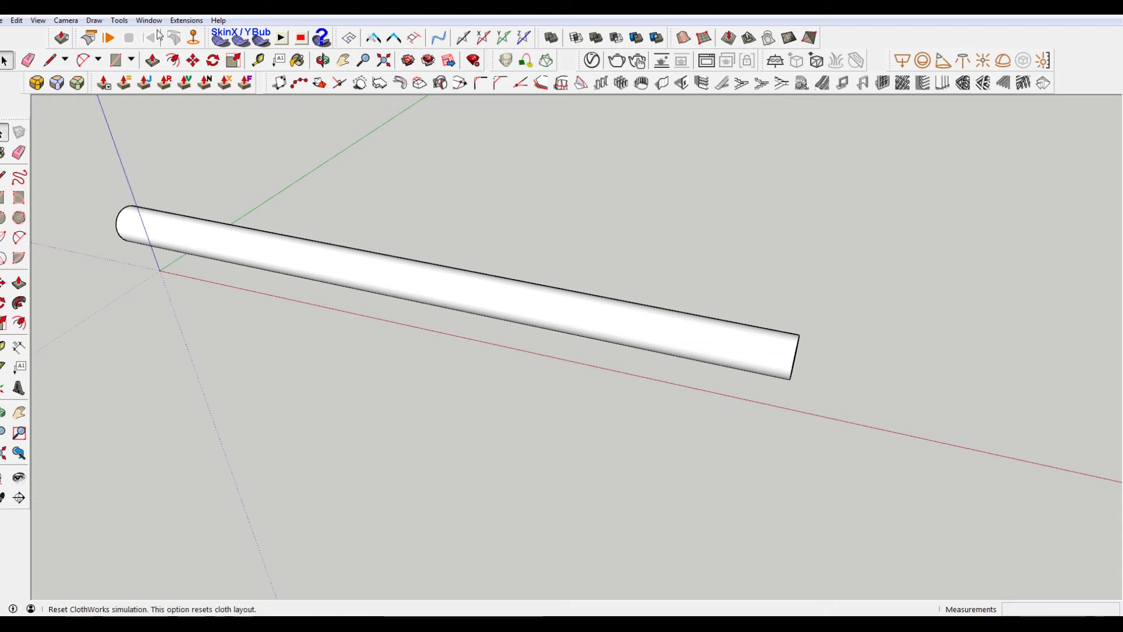
{"action": "left_click_drag", "start_coordinate": [48, 32], "coordinate": [168, 162]}
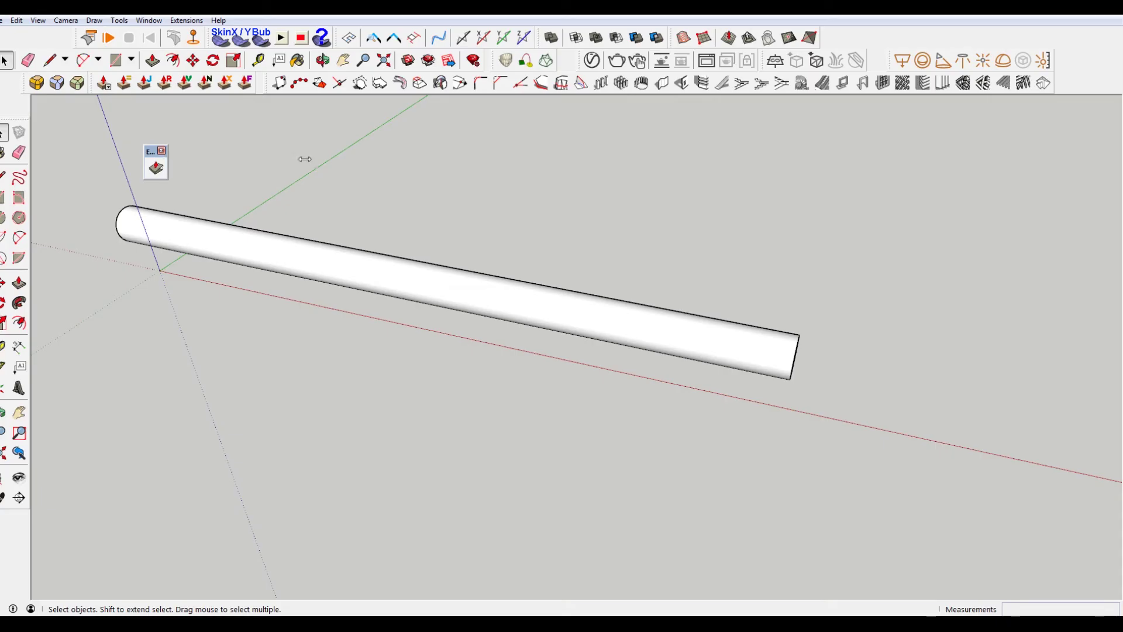
{"action": "left_click", "coordinate": [429, 61]}
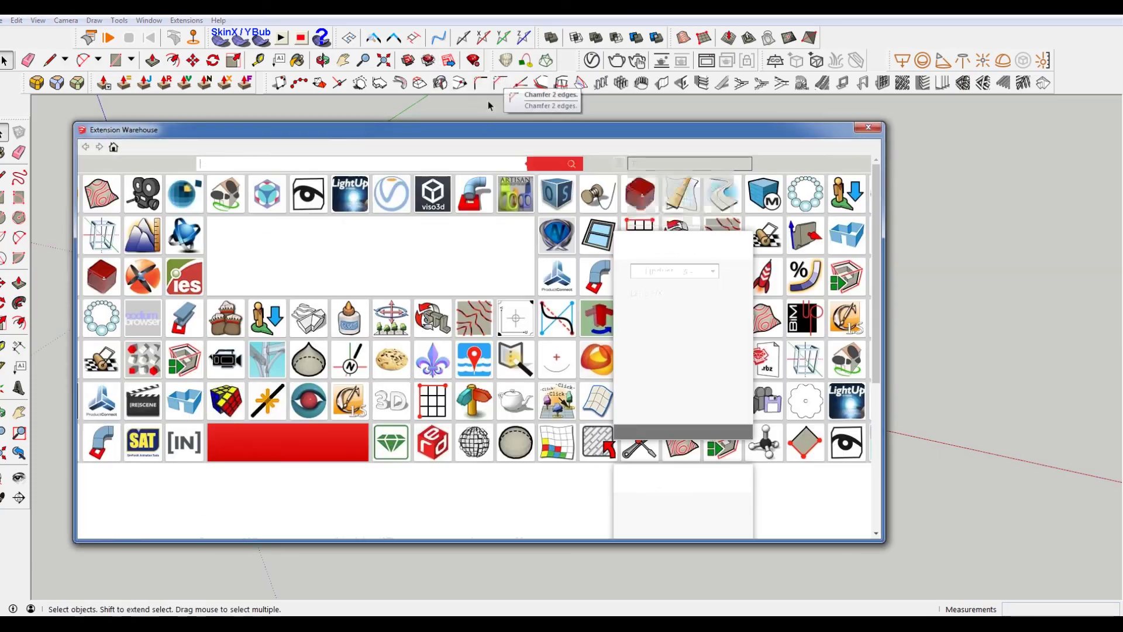
{"action": "left_click_drag", "start_coordinate": [480, 131], "coordinate": [538, 131]}
{"action": "left_click", "coordinate": [926, 126]}
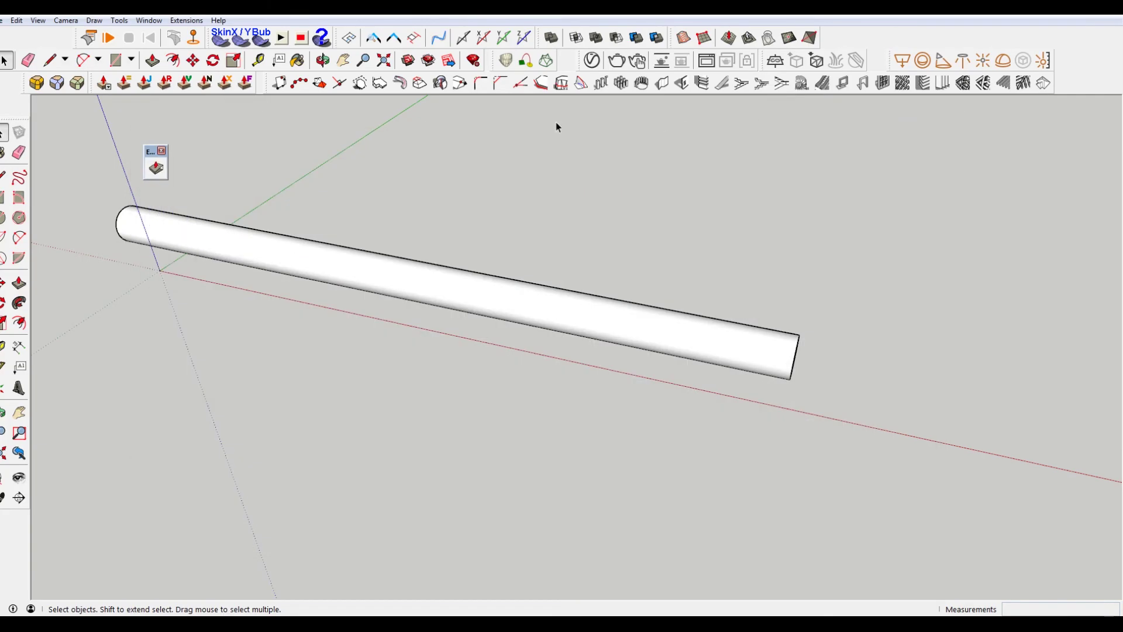
{"action": "left_click", "coordinate": [149, 20]}
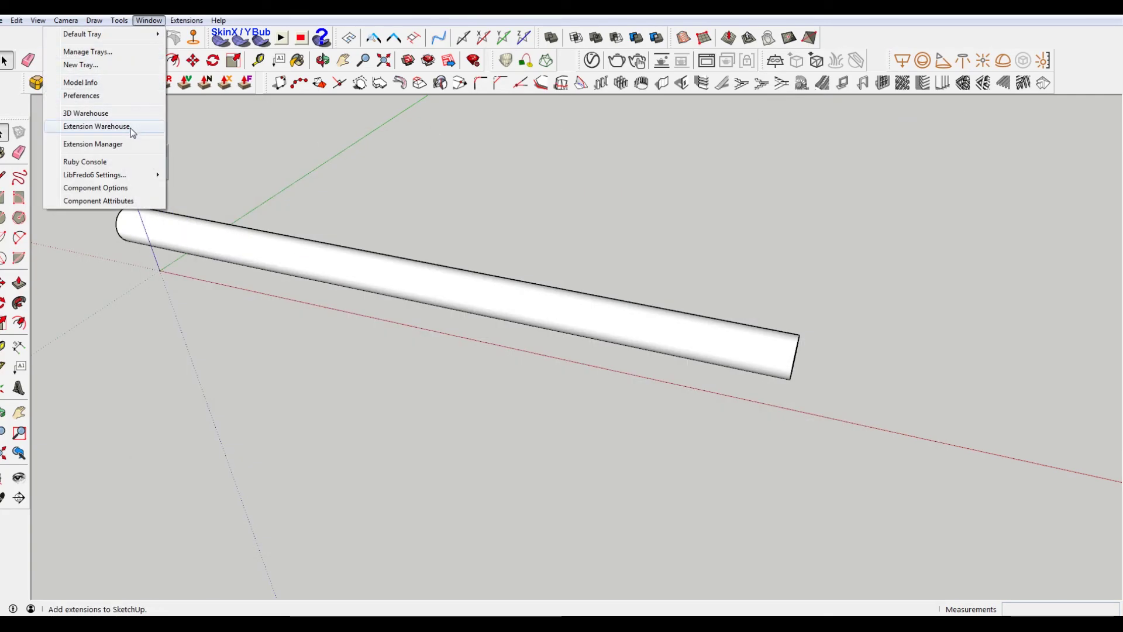
{"action": "mouse_move", "coordinate": [118, 27]}
{"action": "mouse_move", "coordinate": [196, 19]}
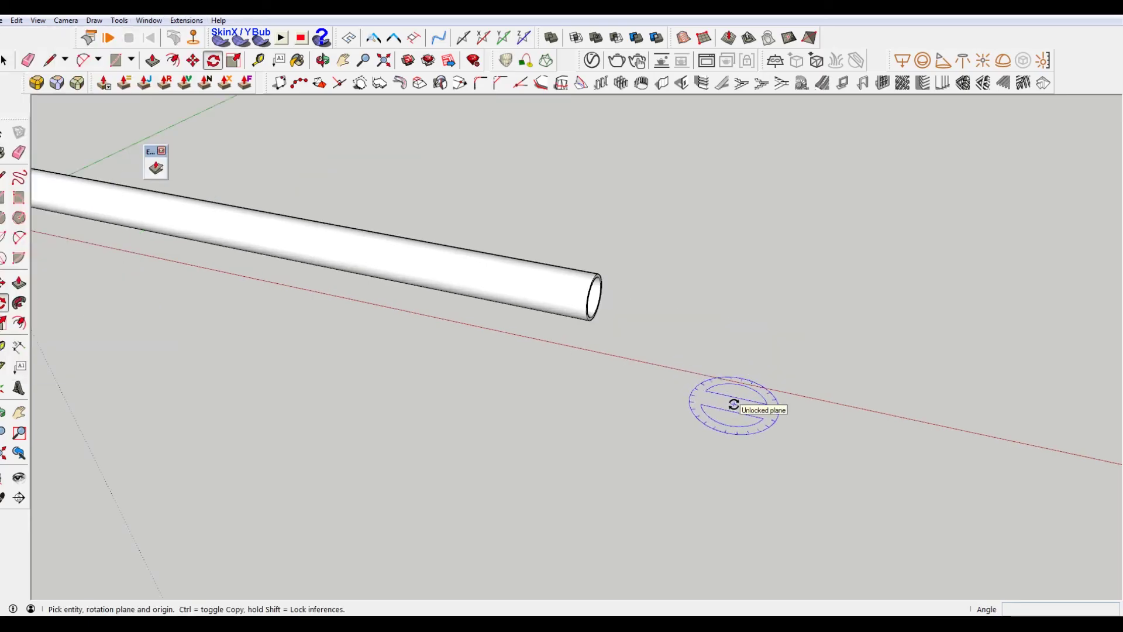
Draw a rectangle beyond the tube's end and make it a group
{"action": "key", "text": "r"}
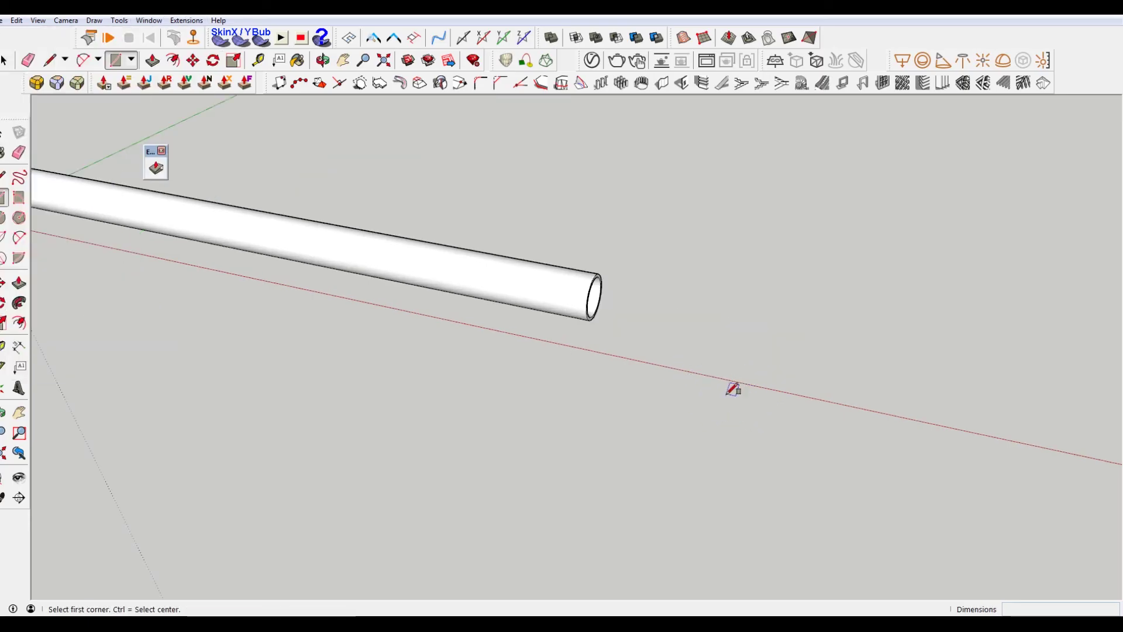
{"action": "left_click", "coordinate": [725, 404]}
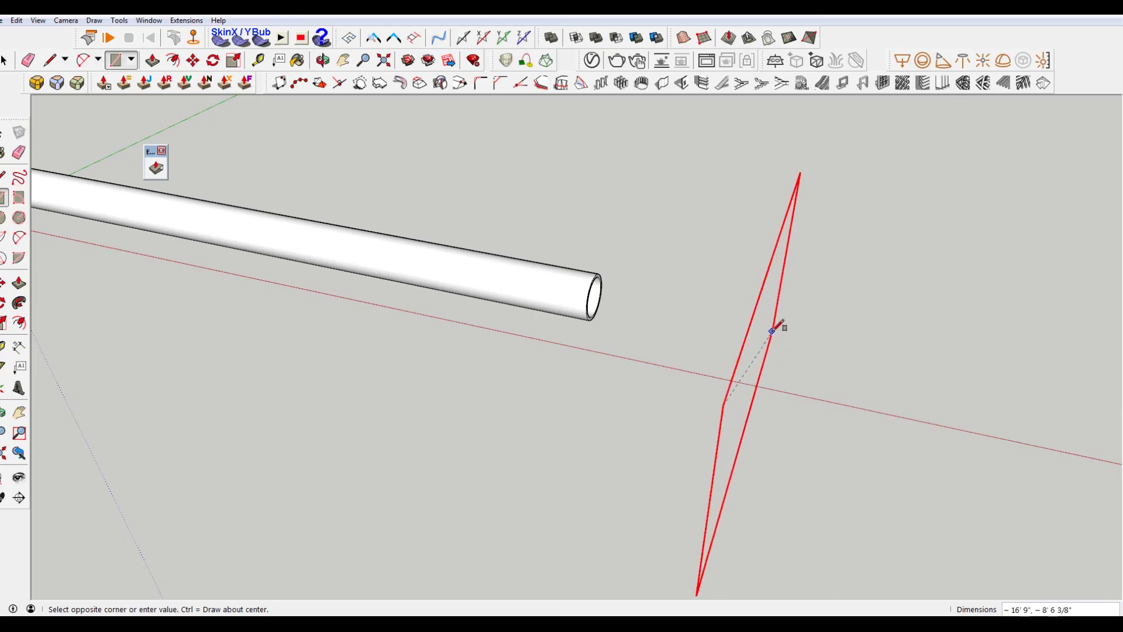
{"action": "middle_click_drag", "start_coordinate": [776, 324], "coordinate": [925, 213]}
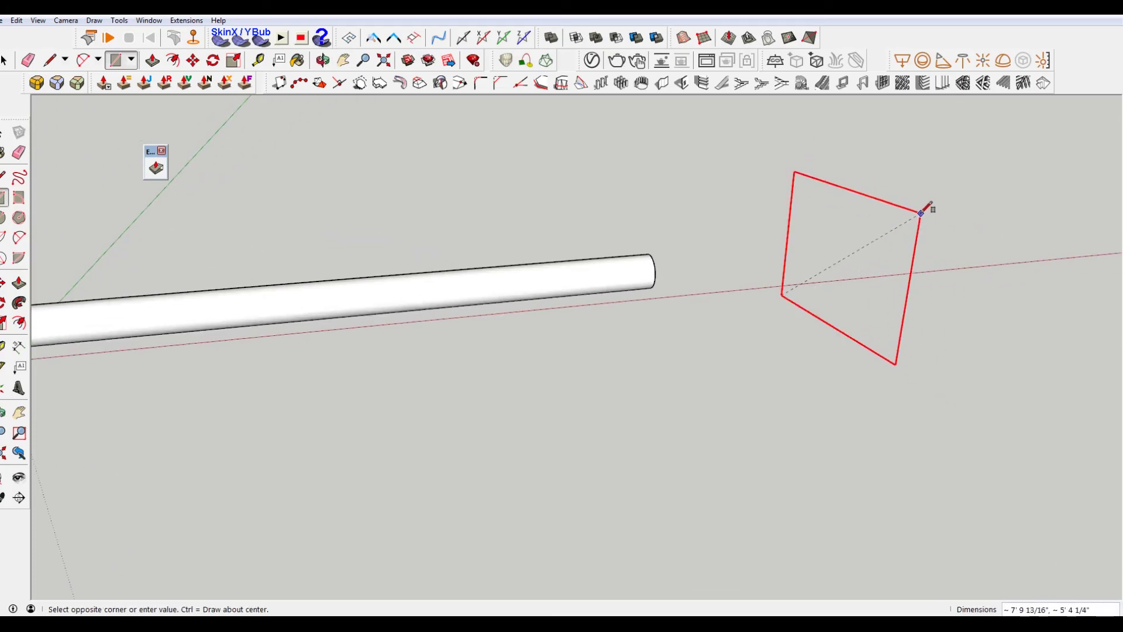
{"action": "left_click", "coordinate": [922, 212]}
{"action": "key", "text": "space"}
{"action": "left_click", "coordinate": [845, 244]}
{"action": "right_click", "coordinate": [859, 233]}
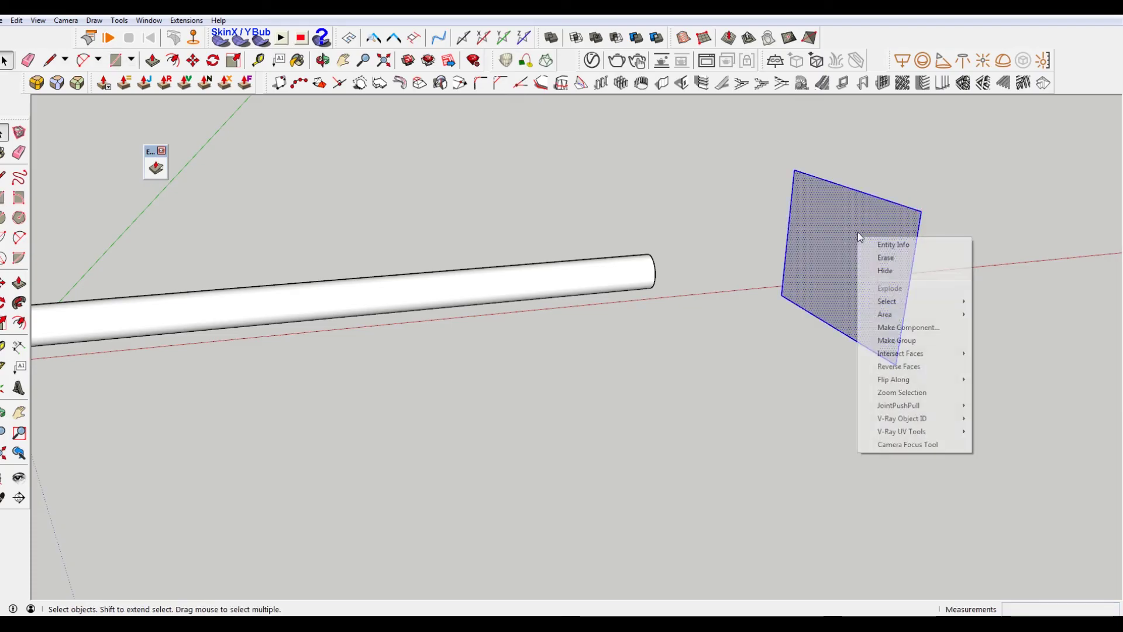
{"action": "left_click", "coordinate": [941, 344]}
Rotate the plane 45° about its bottom corner and start moving it to the tube's end
{"action": "key", "text": "q"}
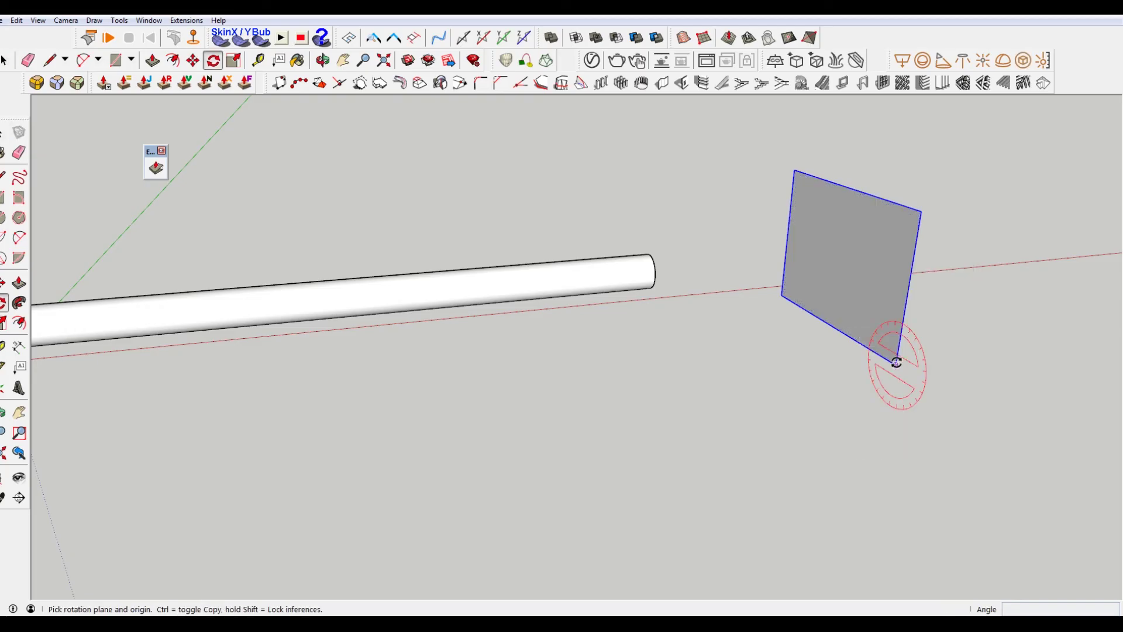
{"action": "left_click", "coordinate": [896, 364]}
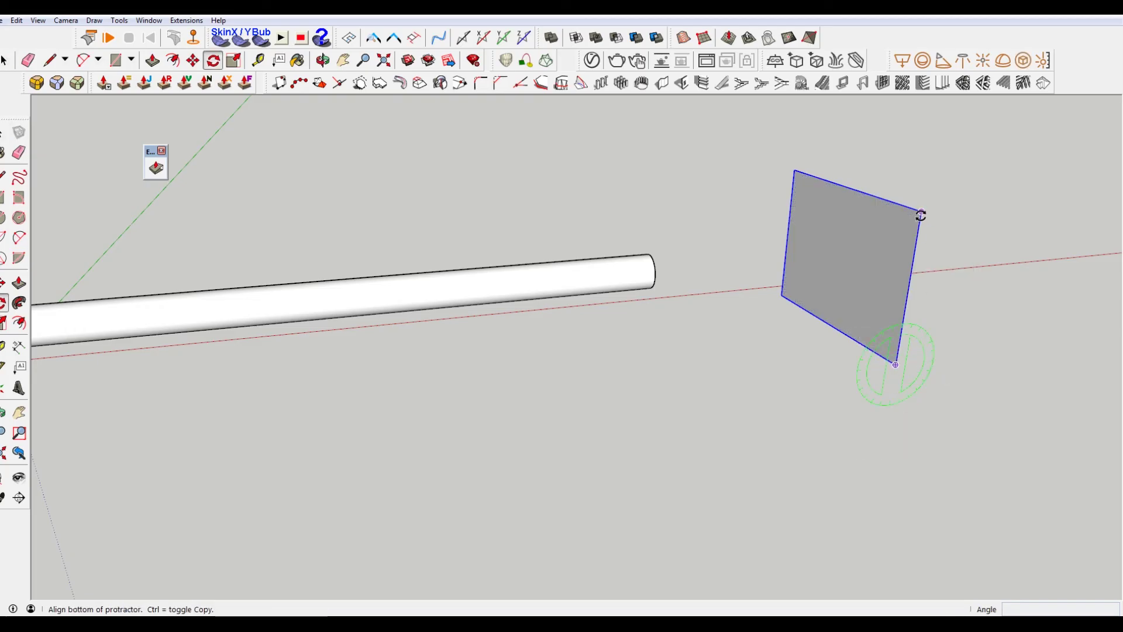
{"action": "left_click", "coordinate": [921, 215]}
{"action": "left_click", "coordinate": [840, 229]}
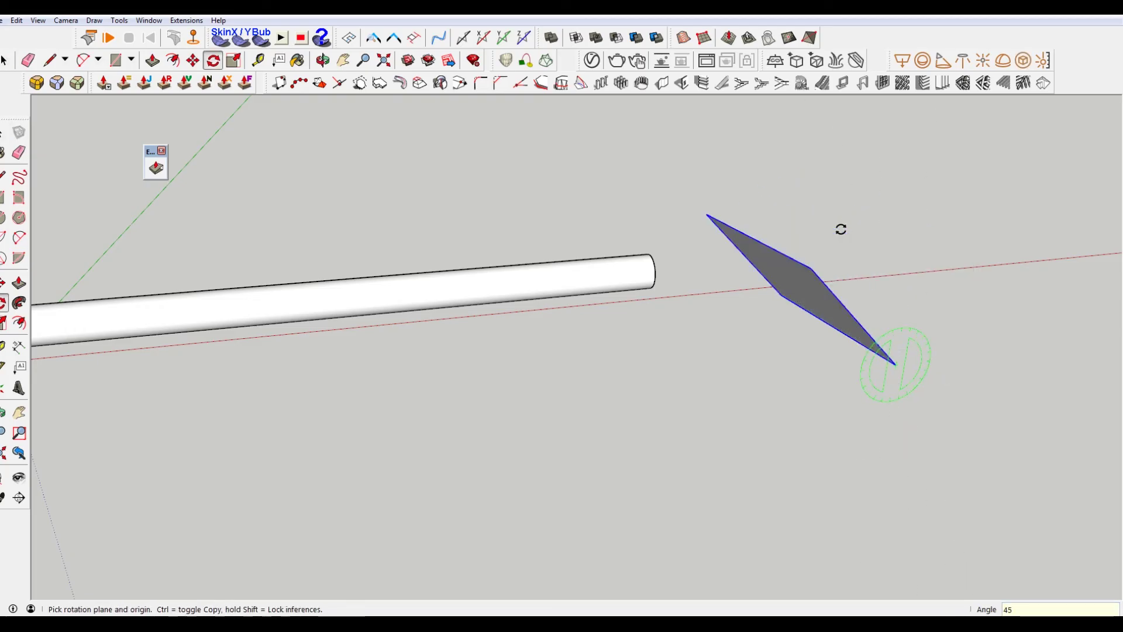
{"action": "key", "text": "m"}
{"action": "middle_click_drag", "start_coordinate": [908, 266], "coordinate": [640, 337]}
{"action": "left_click", "coordinate": [640, 337]}
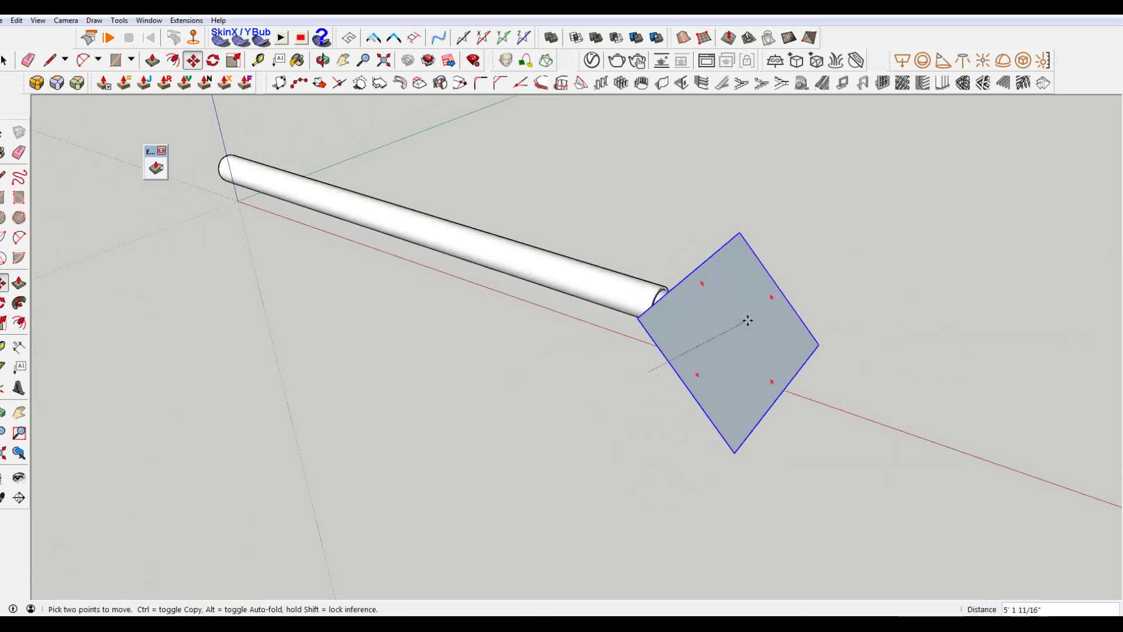
Leave the tilted face where it stands and Ctrl+Move a copy of it to the right
{"action": "left_click", "coordinate": [740, 275]}
{"action": "middle_click_drag", "start_coordinate": [657, 344], "coordinate": [770, 339]}
{"action": "left_click", "coordinate": [802, 361]}
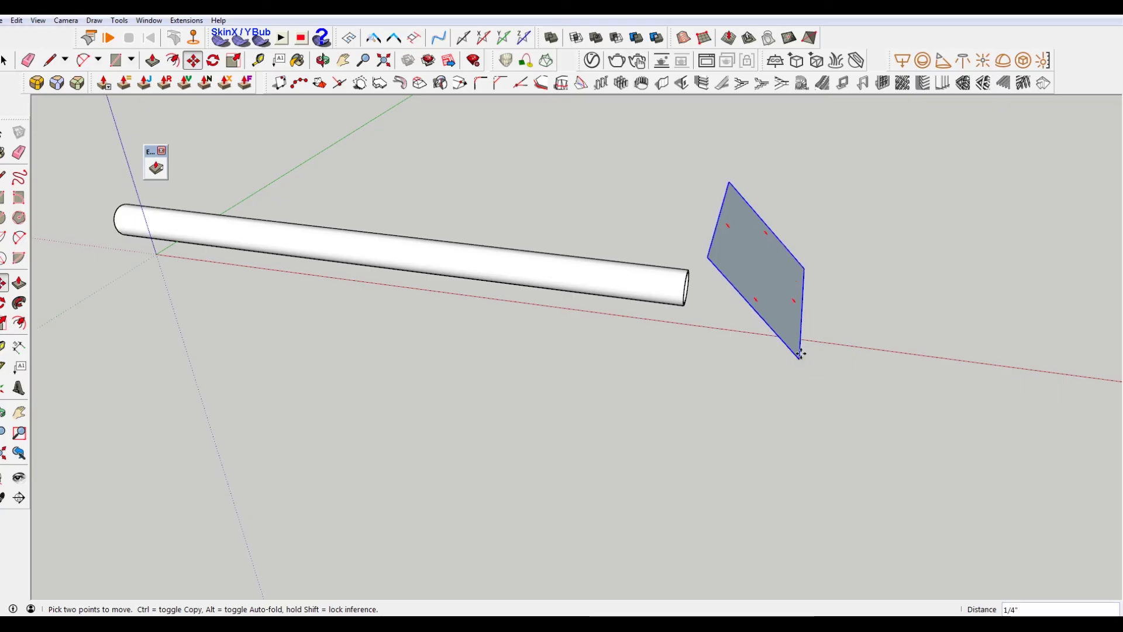
{"action": "key", "text": "ctrl"}
{"action": "left_click", "coordinate": [883, 313]}
Mirror the copied face group with Flip Along > Group's Red
{"action": "right_click", "coordinate": [883, 314]}
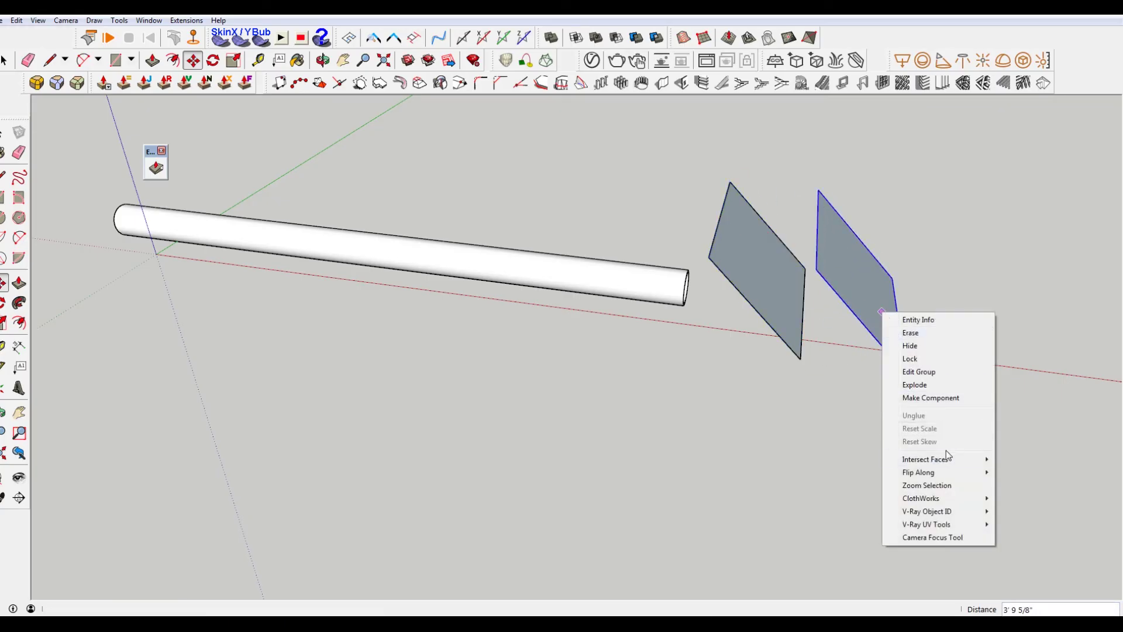
{"action": "mouse_move", "coordinate": [950, 472]}
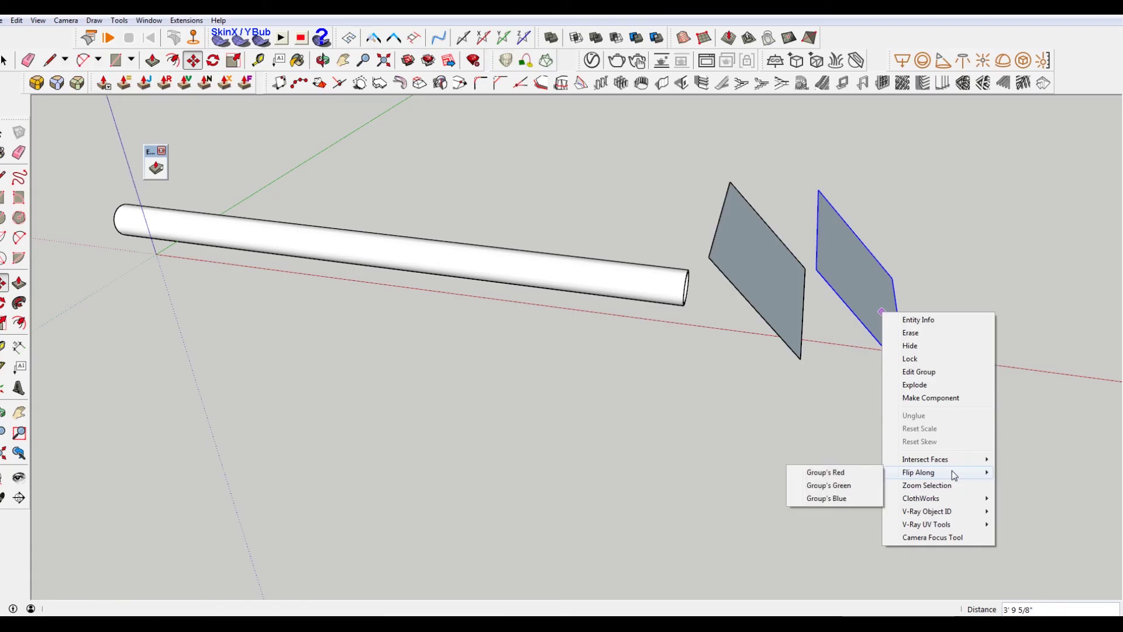
{"action": "left_click", "coordinate": [841, 472]}
{"action": "right_click", "coordinate": [877, 312]}
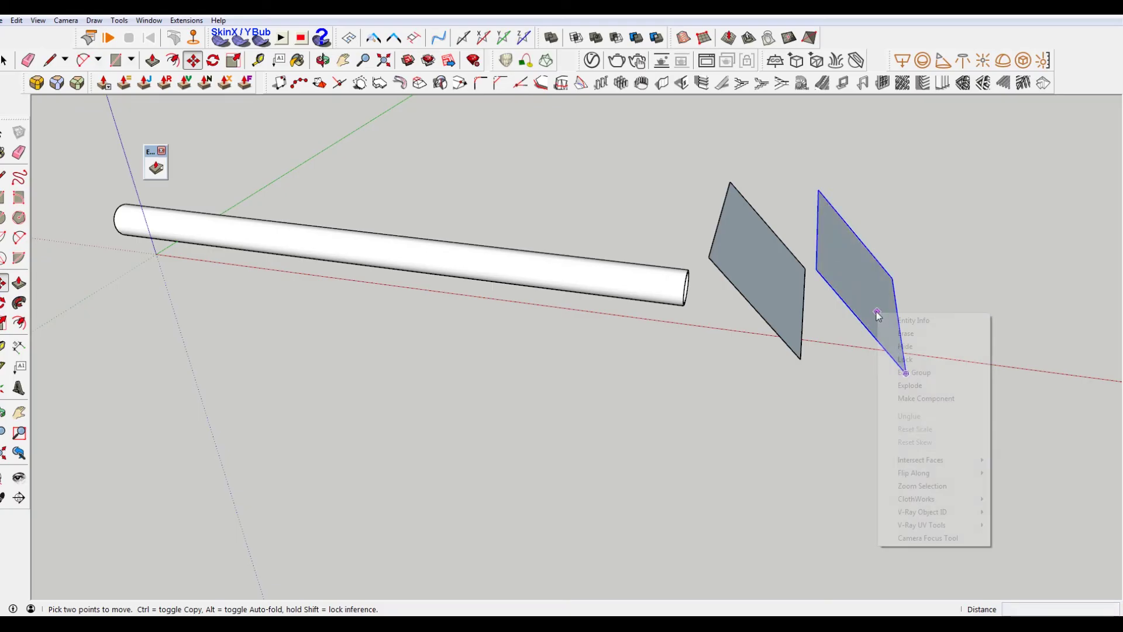
{"action": "mouse_move", "coordinate": [946, 475]}
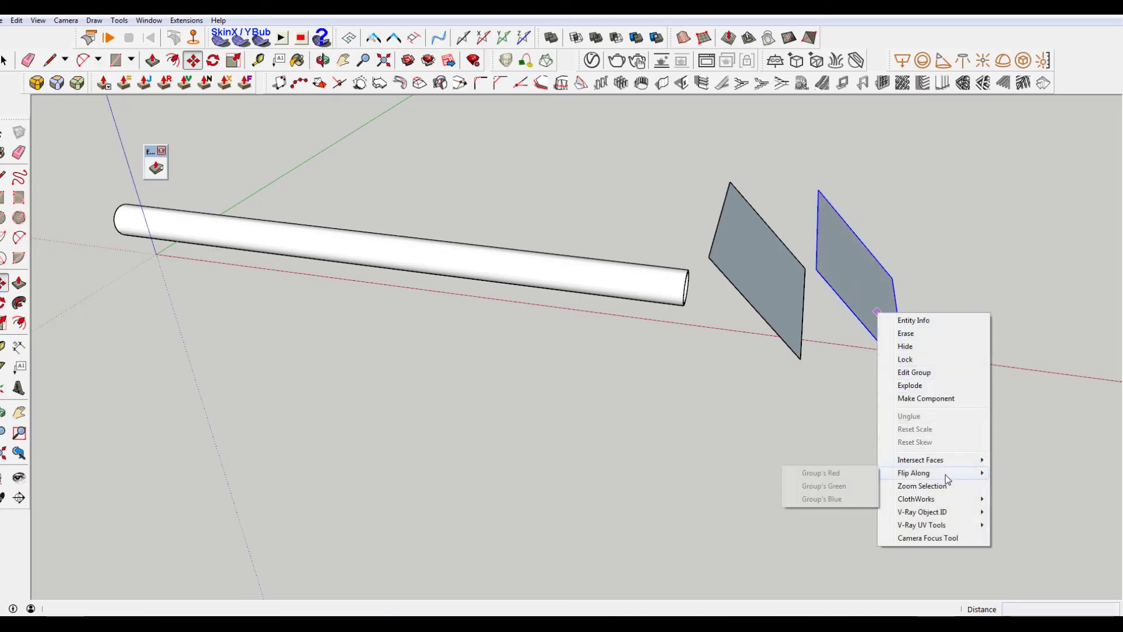
{"action": "left_click", "coordinate": [845, 490]}
{"action": "right_click", "coordinate": [861, 305]}
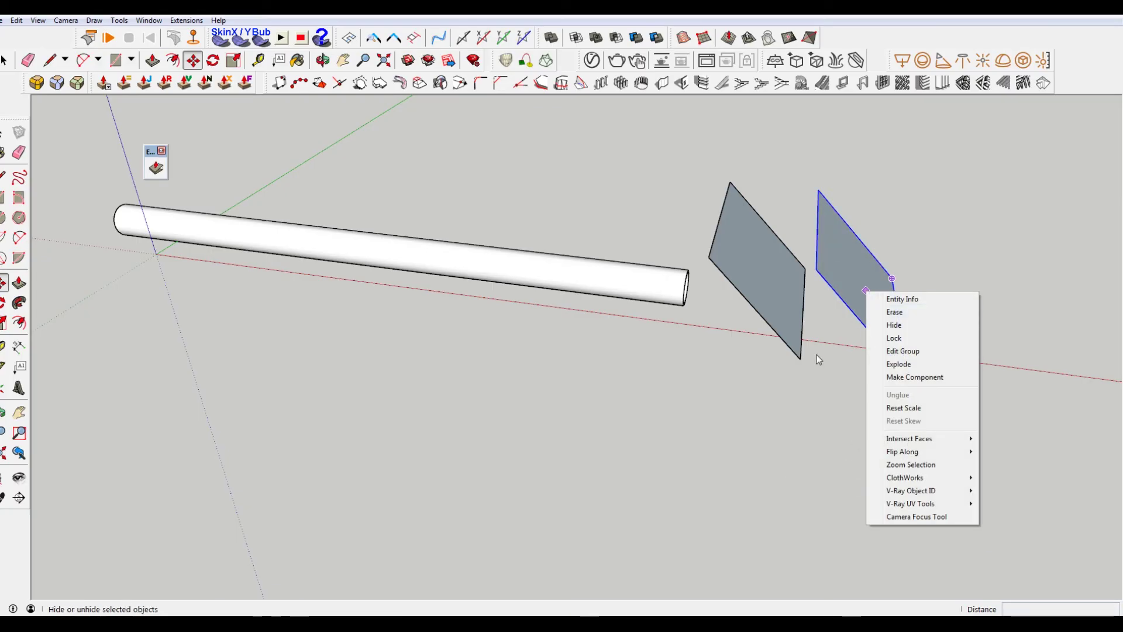
{"action": "middle_click_drag", "start_coordinate": [861, 305], "coordinate": [868, 273]}
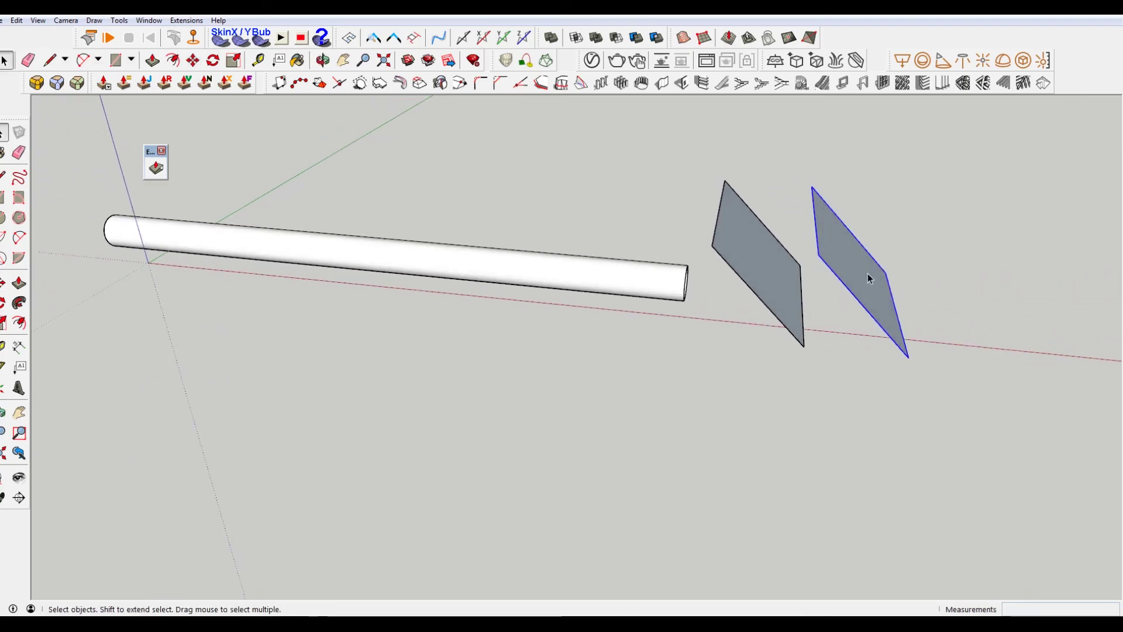
Rotate the flipped copy and join its corner to the original face's bottom corner, forming a V
{"action": "key", "text": "q"}
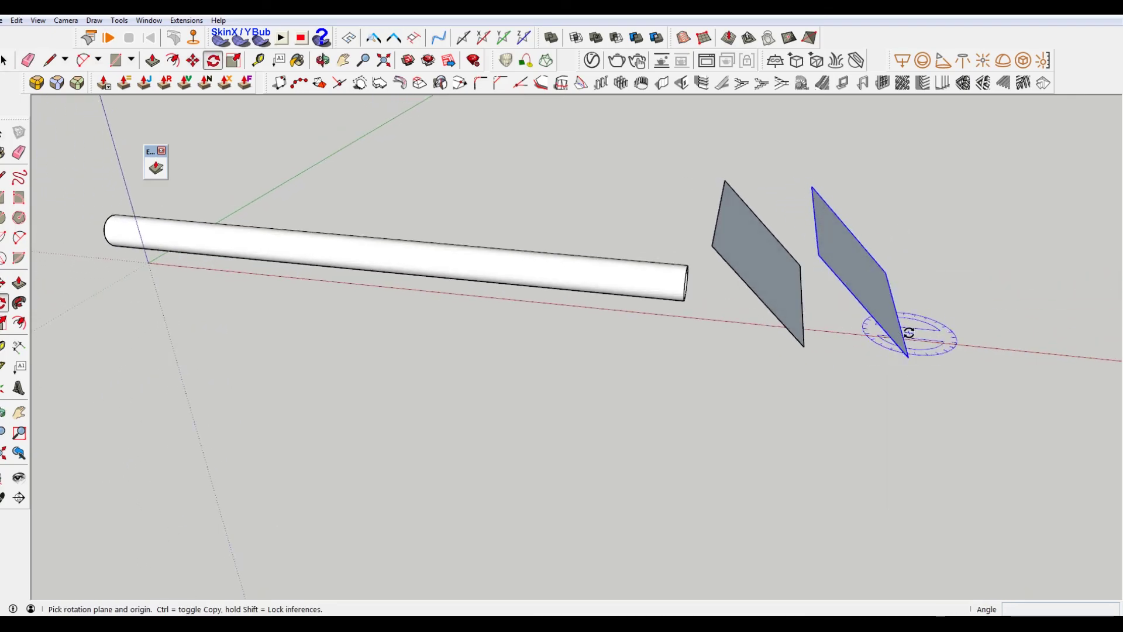
{"action": "left_click", "coordinate": [897, 315]}
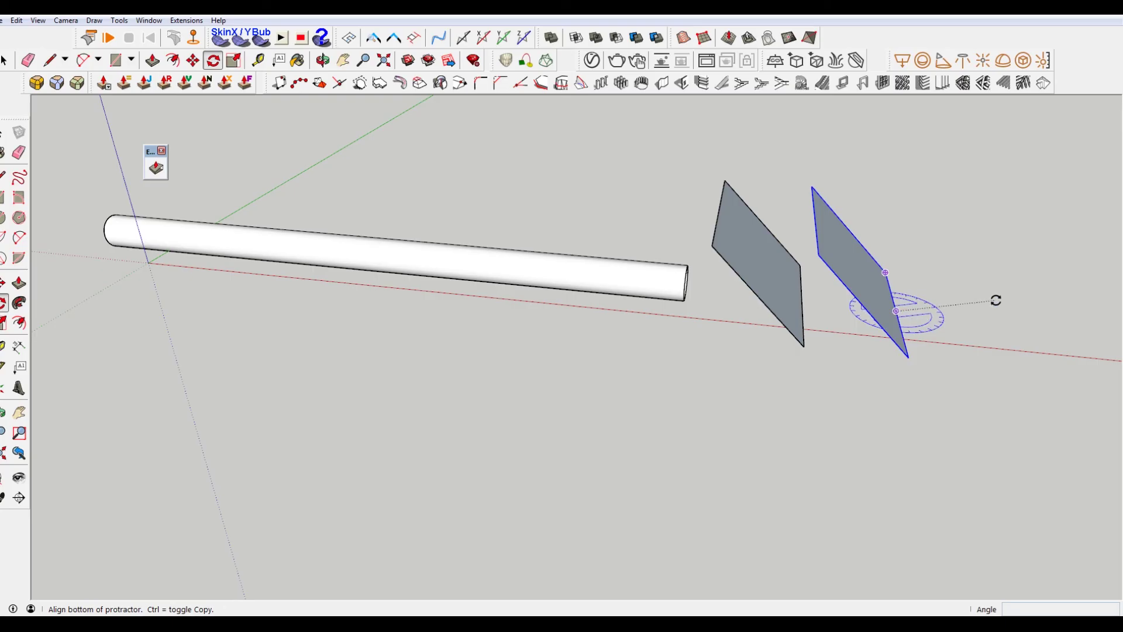
{"action": "left_click", "coordinate": [995, 299]}
{"action": "key", "text": "Return"}
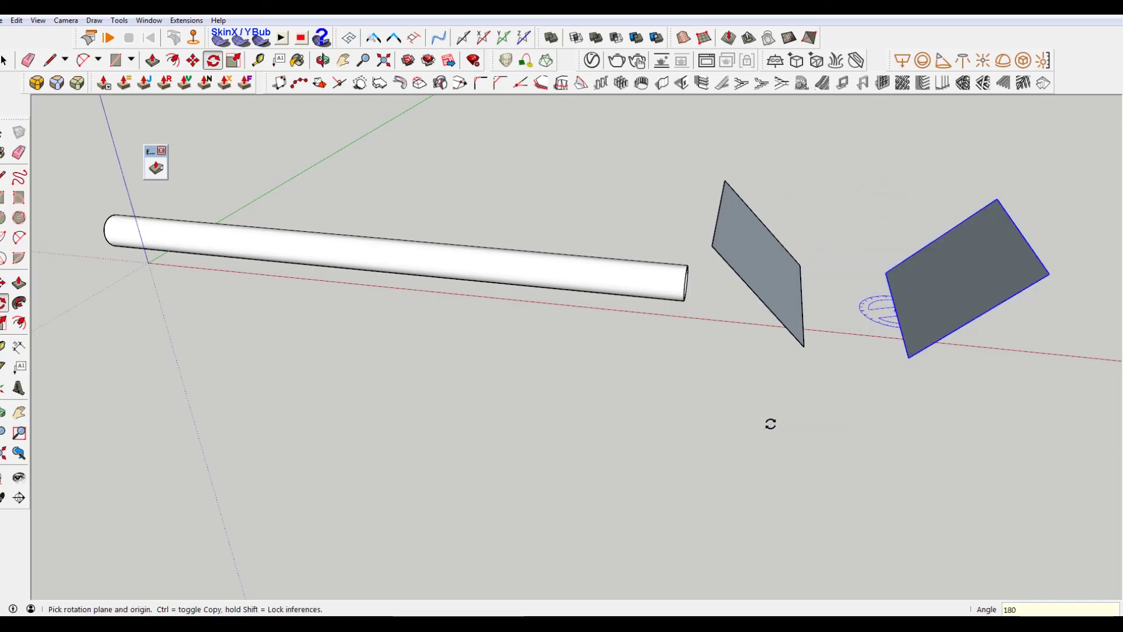
{"action": "key", "text": "m"}
{"action": "left_click", "coordinate": [911, 354]}
{"action": "left_click", "coordinate": [804, 345]}
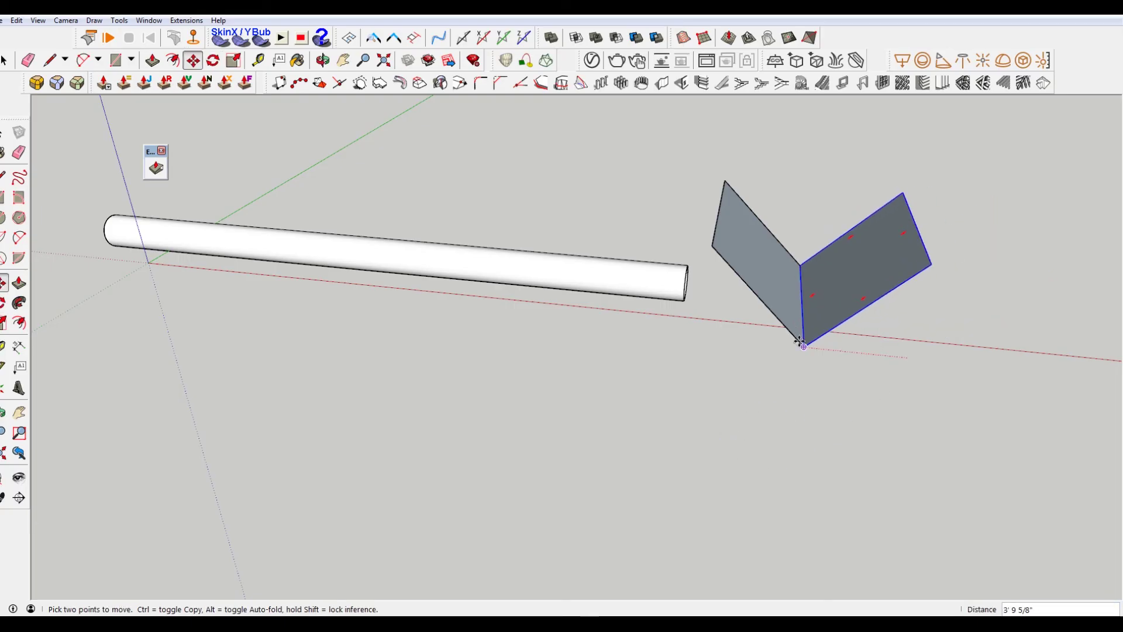
{"action": "middle_click_drag", "start_coordinate": [805, 348], "coordinate": [858, 382]}
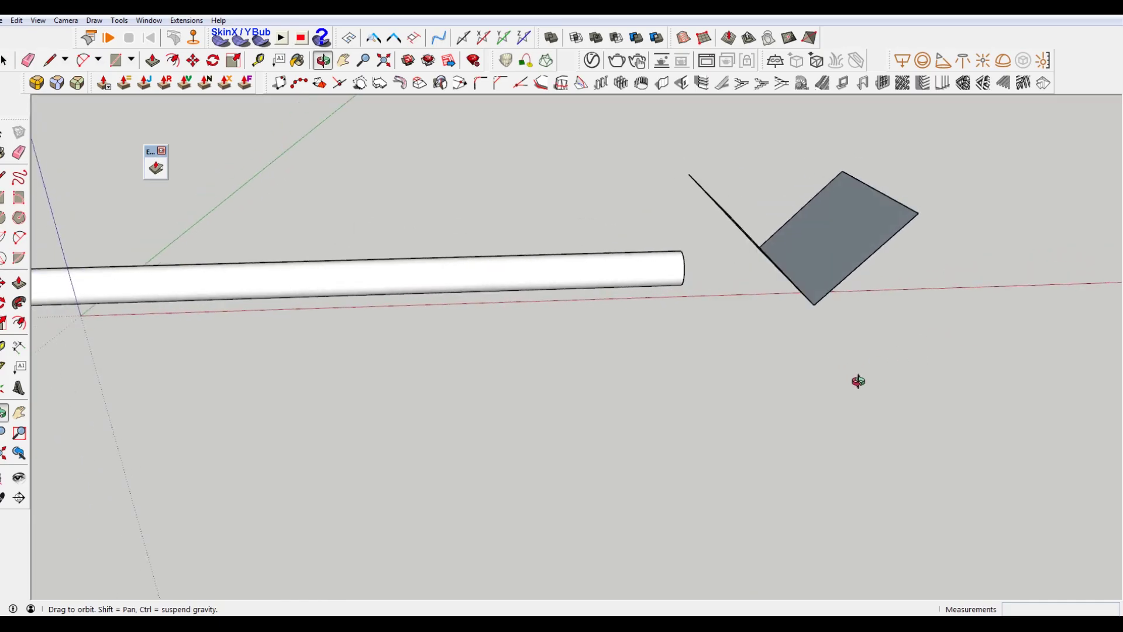
Select both reference planes and move the V-shaped pair below the tube
{"action": "left_click", "coordinate": [816, 230]}
{"action": "mouse_move", "coordinate": [817, 230]}
{"action": "middle_mouse_down"}
{"action": "mouse_move", "coordinate": [782, 254]}
{"action": "mouse_move", "coordinate": [769, 287]}
{"action": "mouse_move", "coordinate": [639, 308]}
{"action": "mouse_move", "coordinate": [936, 220]}
{"action": "mouse_move", "coordinate": [825, 236]}
{"action": "middle_mouse_up"}
{"action": "key", "text": "m"}
{"action": "left_click", "coordinate": [704, 226]}
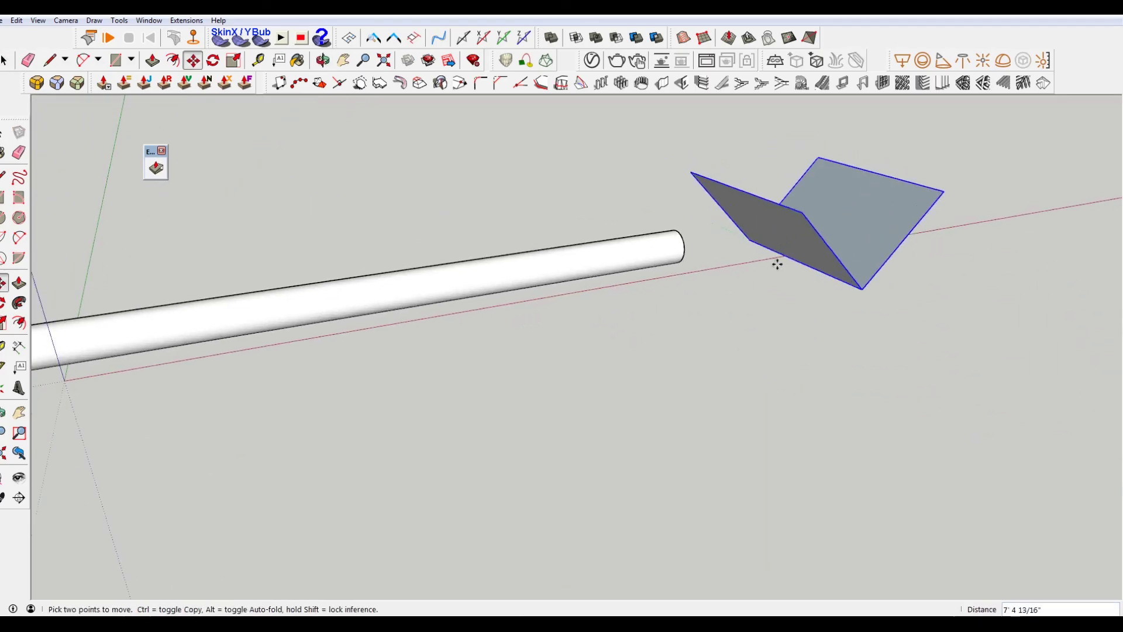
{"action": "left_click", "coordinate": [565, 468]}
{"action": "middle_click_drag", "start_coordinate": [565, 468], "coordinate": [564, 374]}
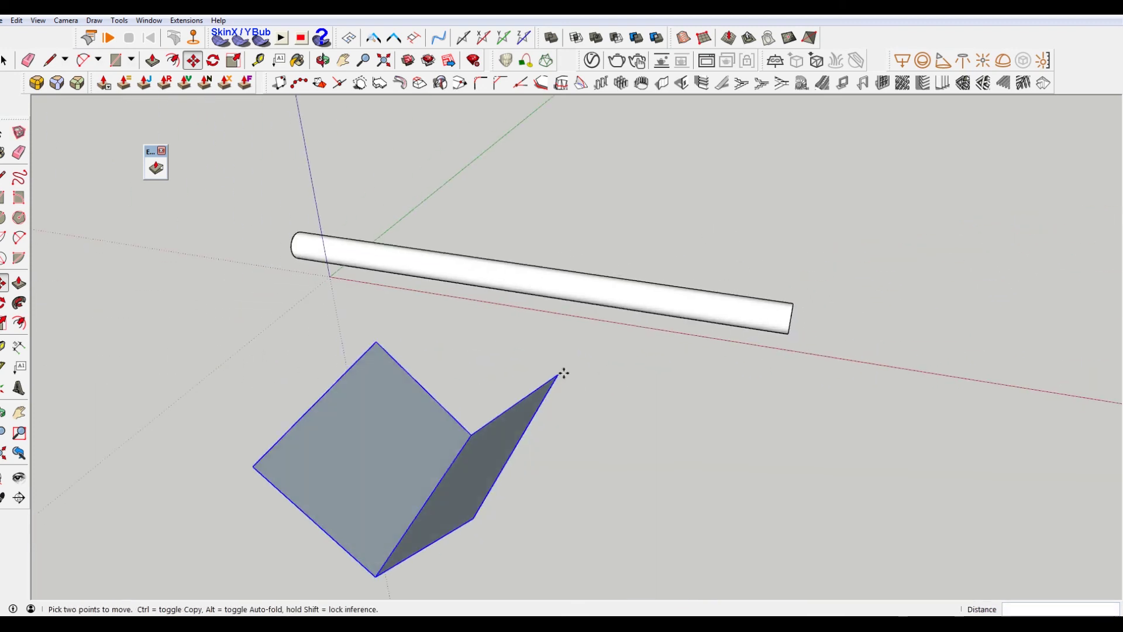
{"action": "middle_click_drag", "start_coordinate": [475, 344], "coordinate": [438, 358]}
Start Eneroth Align Face, pick the tube's open end face, and bring the V planes into view
{"action": "key", "text": "space"}
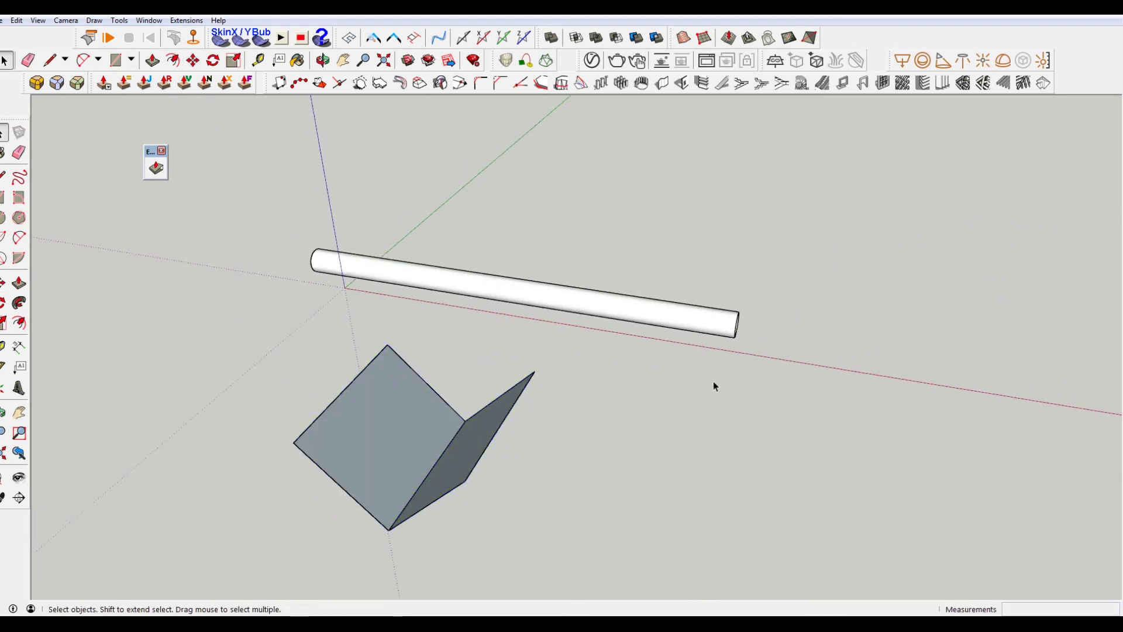
{"action": "scroll", "coordinate": [670, 386], "scroll_direction": "up", "scroll_amount": 2}
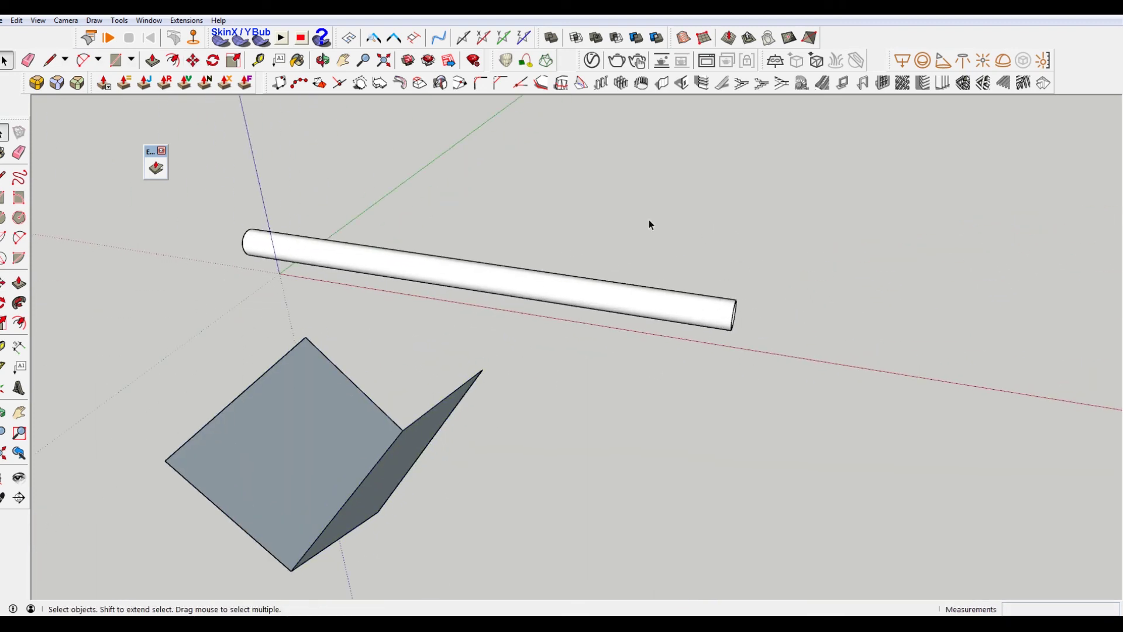
{"action": "left_click", "coordinate": [158, 171]}
{"action": "middle_click_drag", "start_coordinate": [777, 304], "coordinate": [664, 348]}
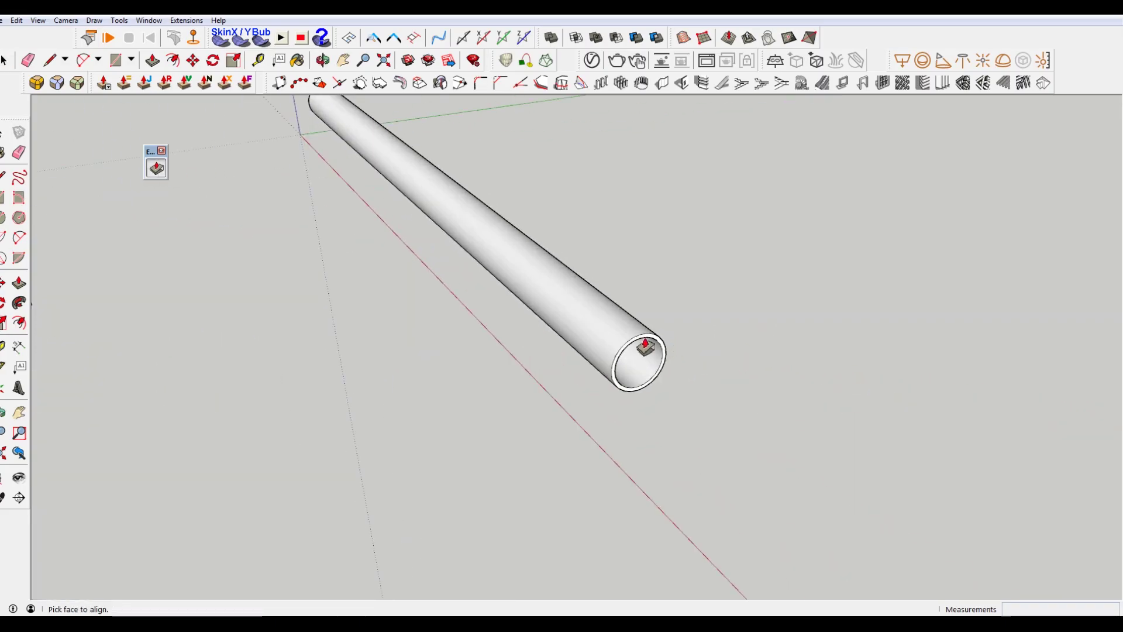
{"action": "left_click", "coordinate": [652, 346]}
{"action": "middle_click_drag", "start_coordinate": [652, 347], "coordinate": [738, 343]}
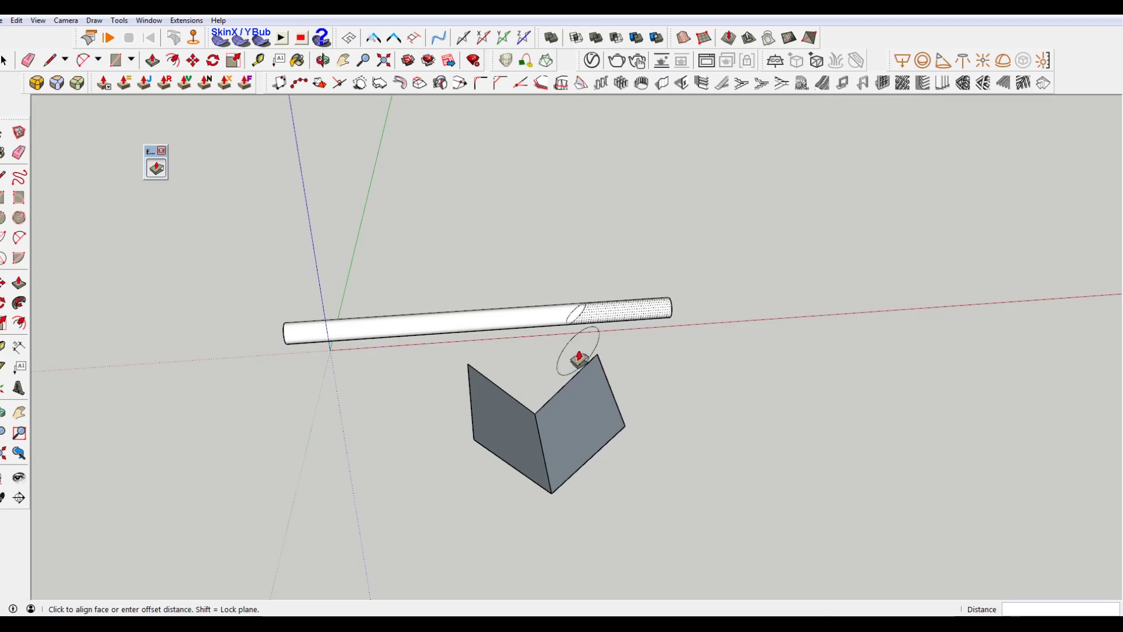
{"action": "scroll", "coordinate": [655, 319], "scroll_direction": "up", "scroll_amount": 5}
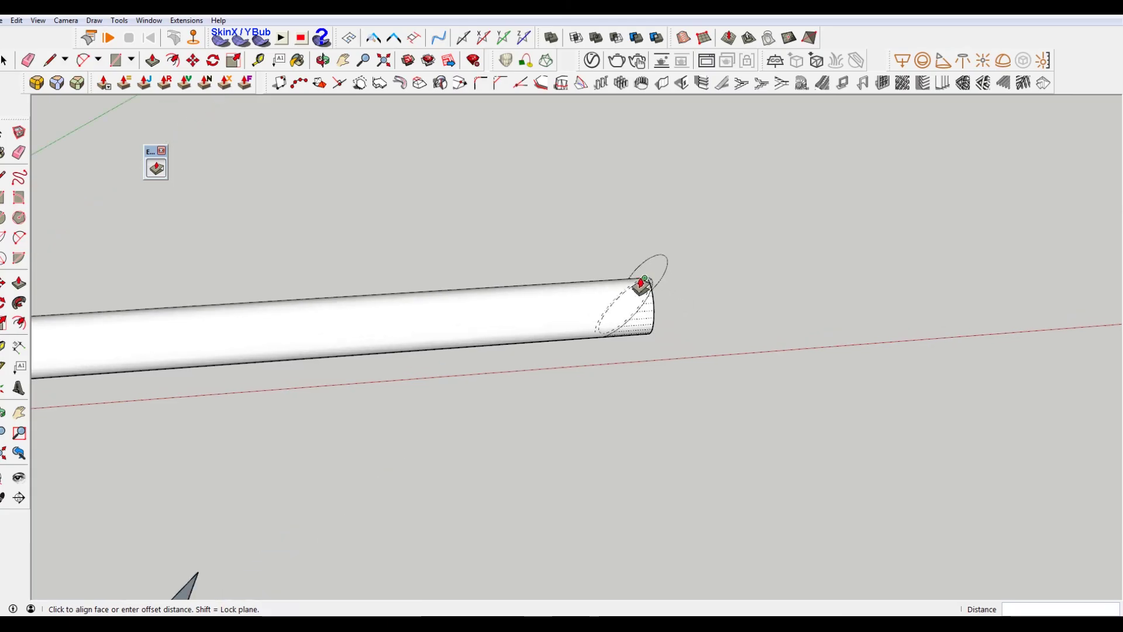
{"action": "middle_click_drag", "start_coordinate": [725, 306], "coordinate": [464, 331]}
{"action": "scroll", "coordinate": [464, 331], "scroll_direction": "down", "scroll_amount": 2}
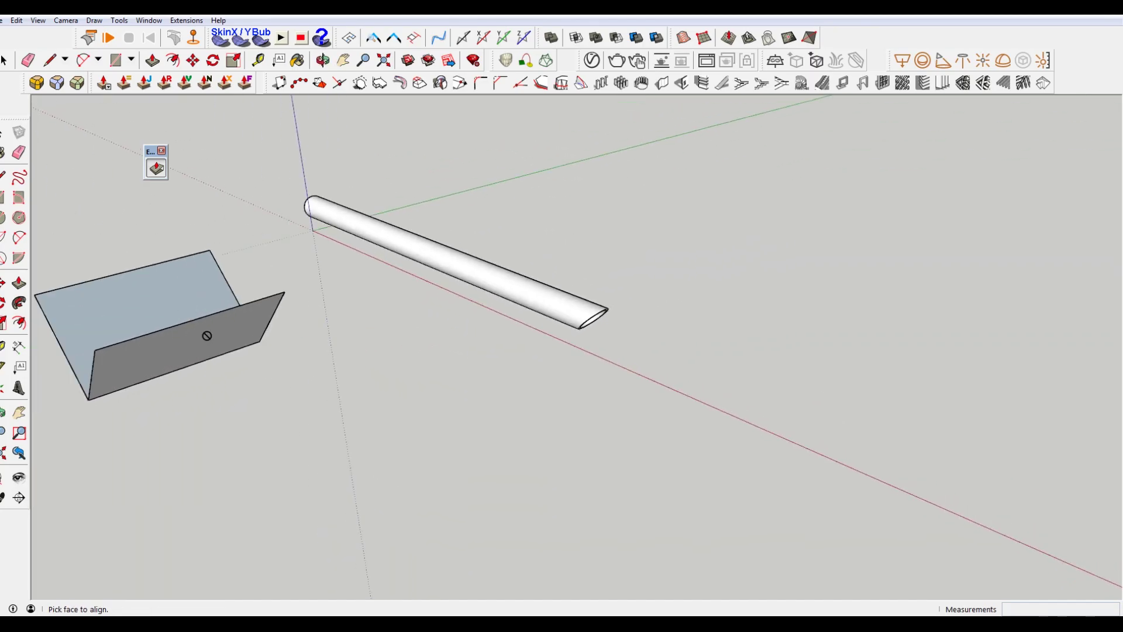
{"action": "scroll", "coordinate": [591, 326], "scroll_direction": "up", "scroll_amount": 2}
{"action": "scroll", "coordinate": [613, 310], "scroll_direction": "up", "scroll_amount": 2}
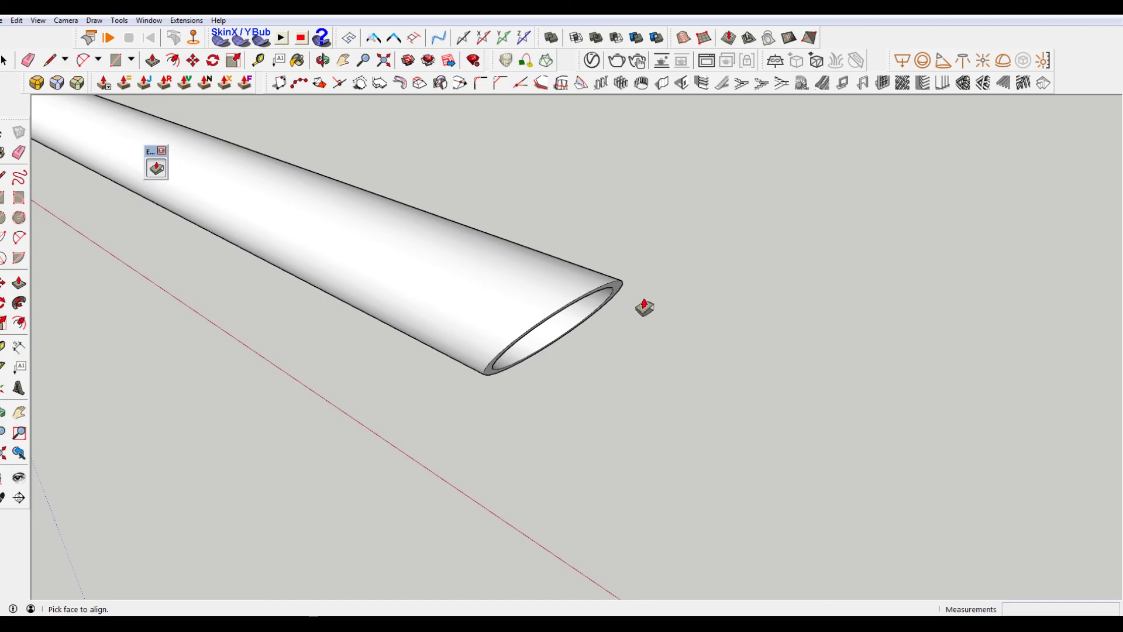
Pick the tube's end face, align it to a V reference plane, and inspect the slanted elliptical opening
{"action": "middle_click_drag", "start_coordinate": [644, 307], "coordinate": [605, 284]}
{"action": "left_click", "coordinate": [587, 269]}
{"action": "scroll", "coordinate": [657, 310], "scroll_direction": "down", "scroll_amount": 1}
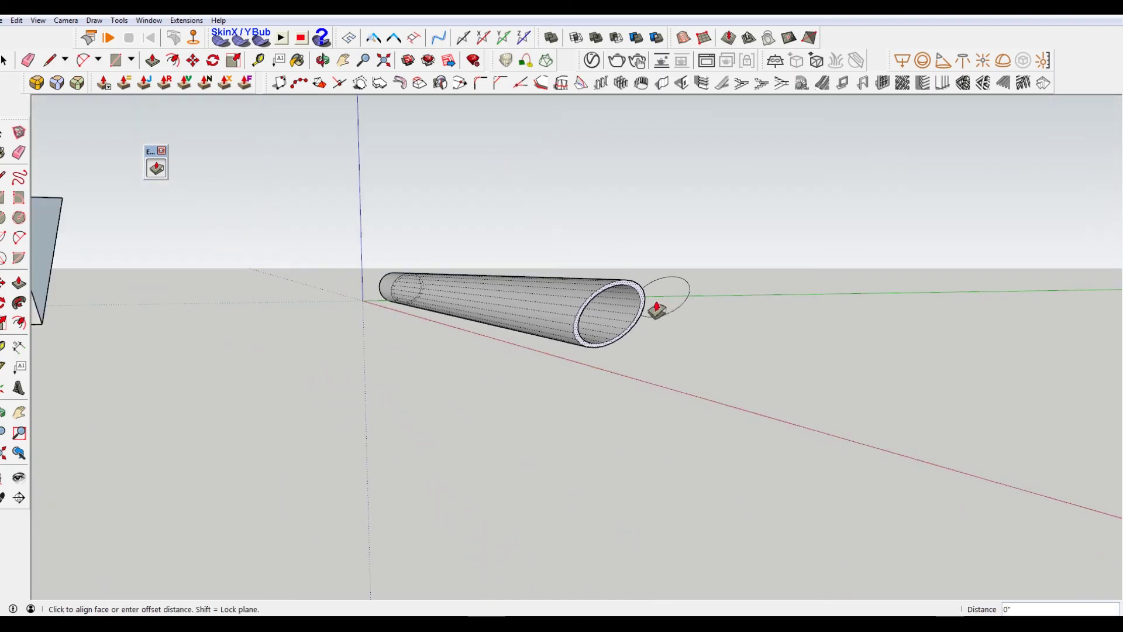
{"action": "scroll", "coordinate": [251, 316], "scroll_direction": "down", "scroll_amount": 3}
{"action": "middle_click_drag", "start_coordinate": [251, 304], "coordinate": [298, 331]}
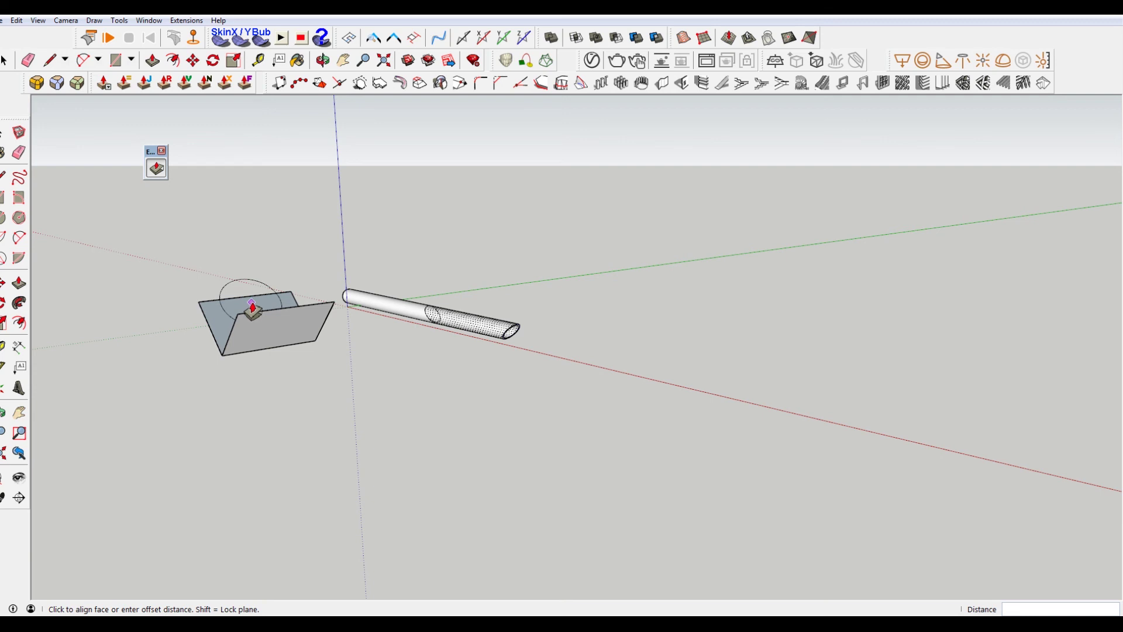
{"action": "scroll", "coordinate": [503, 331], "scroll_direction": "up", "scroll_amount": 6}
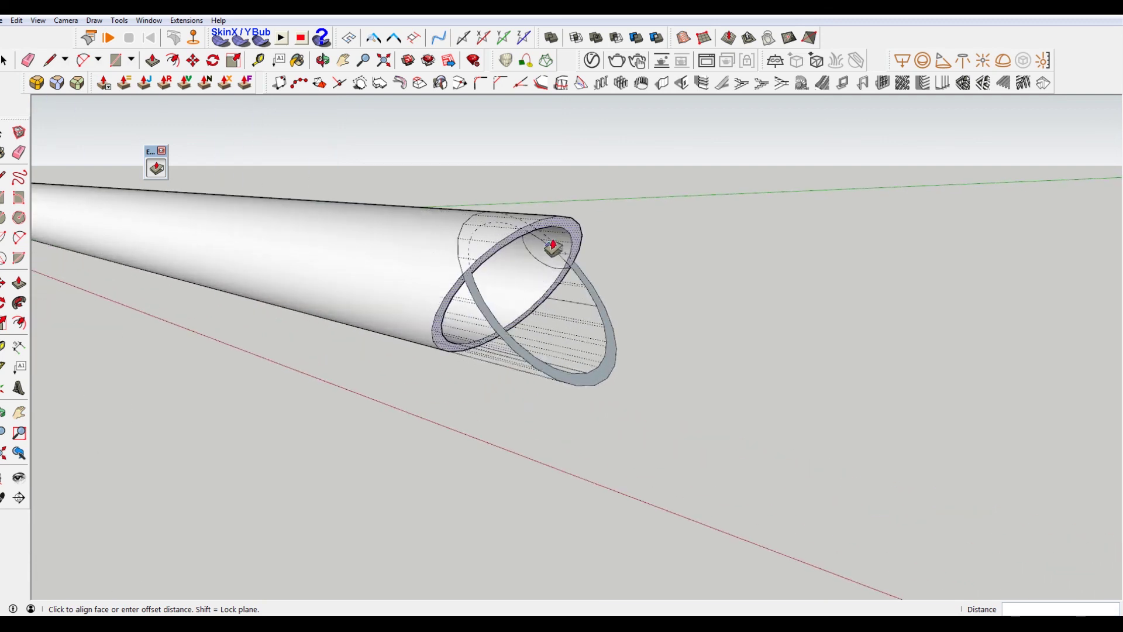
{"action": "left_click", "coordinate": [571, 221]}
{"action": "middle_click_drag", "start_coordinate": [571, 221], "coordinate": [725, 326]}
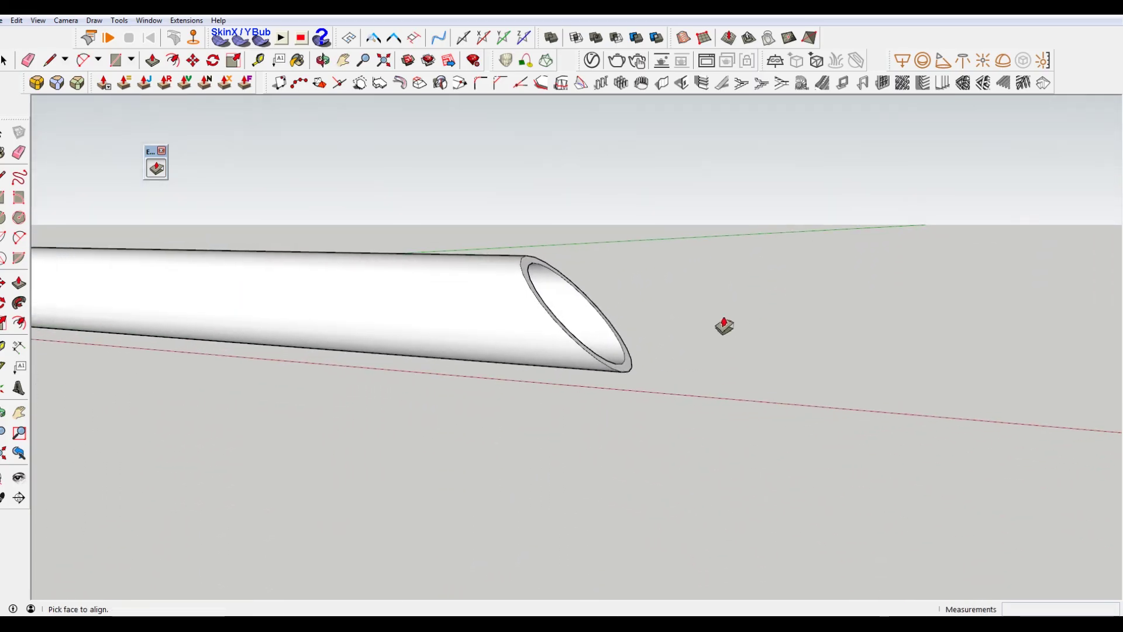
{"action": "scroll", "coordinate": [725, 338], "scroll_direction": "down", "scroll_amount": 5}
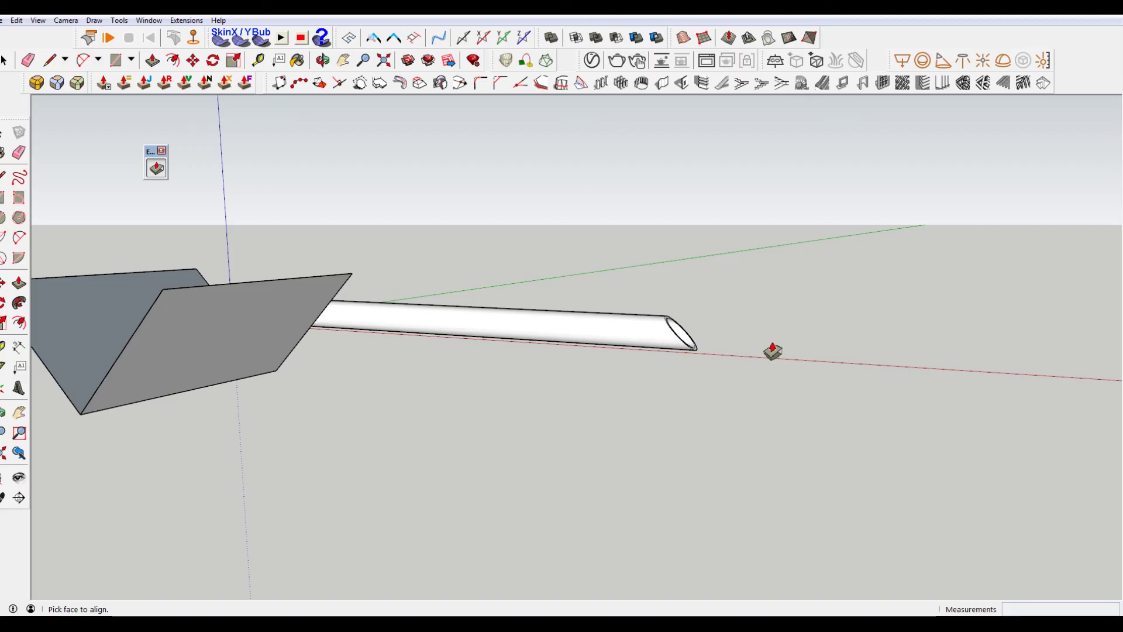
{"action": "middle_click_drag", "start_coordinate": [614, 326], "coordinate": [686, 409]}
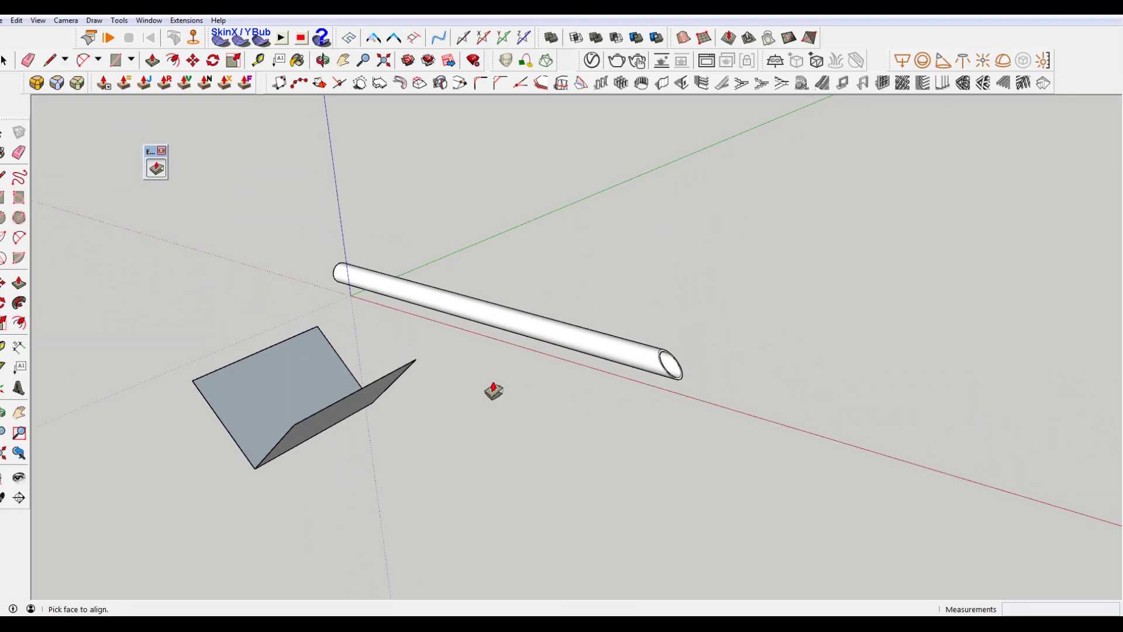